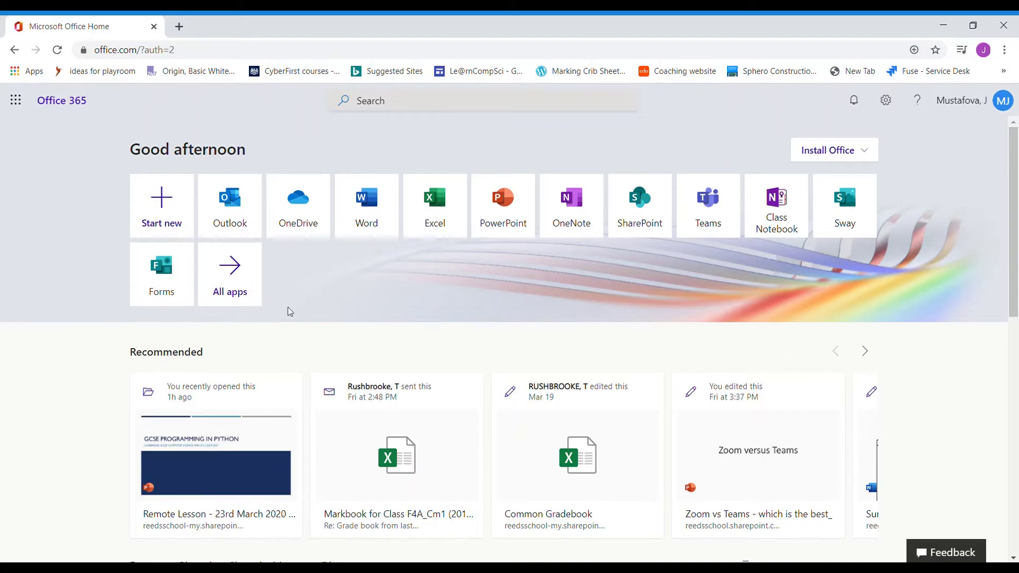
- Search the web for "office365" and open the Office 365 Login page to reach the Office home page
left_click(199, 53)
type("office365")
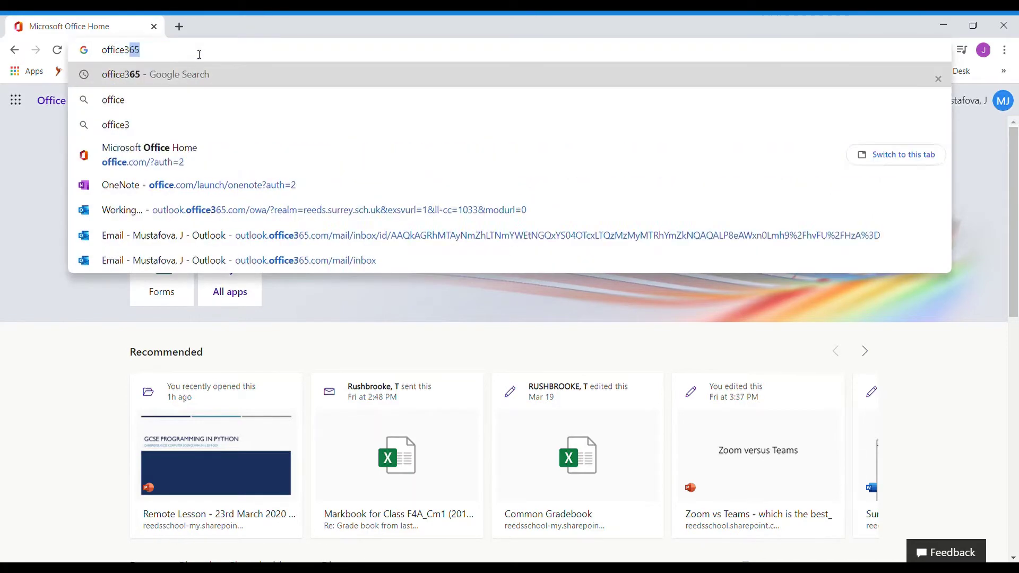
key("Return")
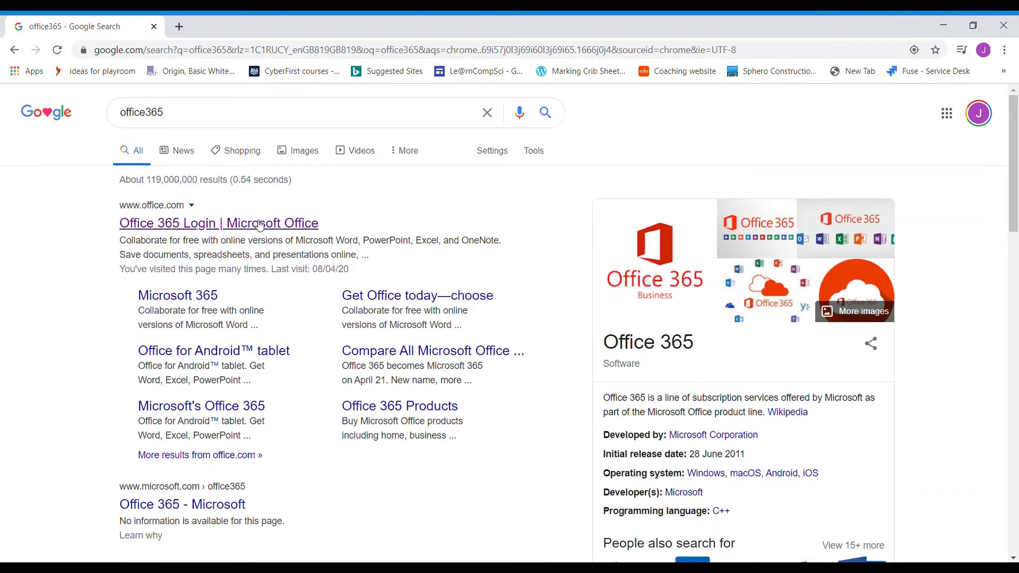
left_click(261, 224)
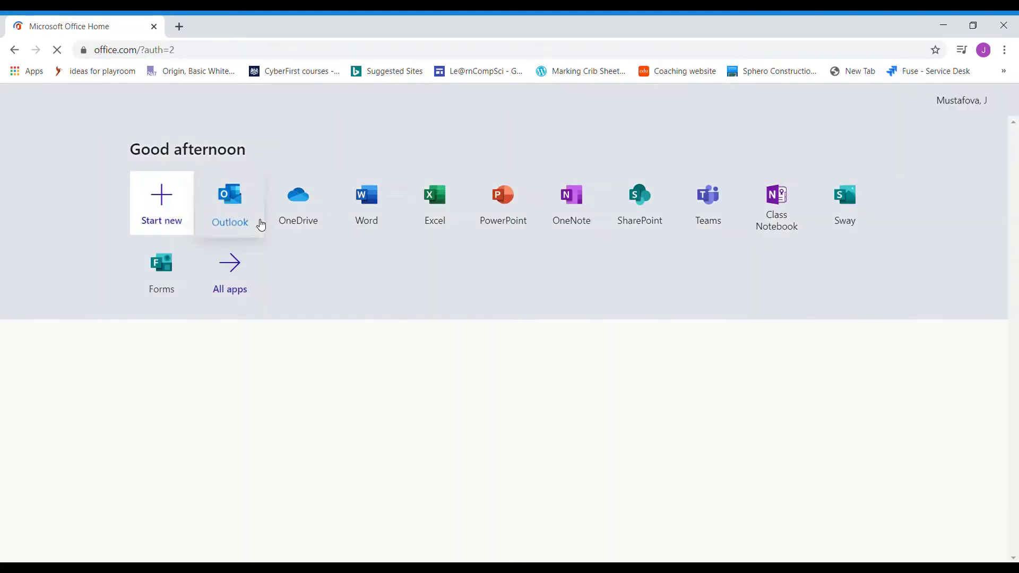
left_click(261, 225)
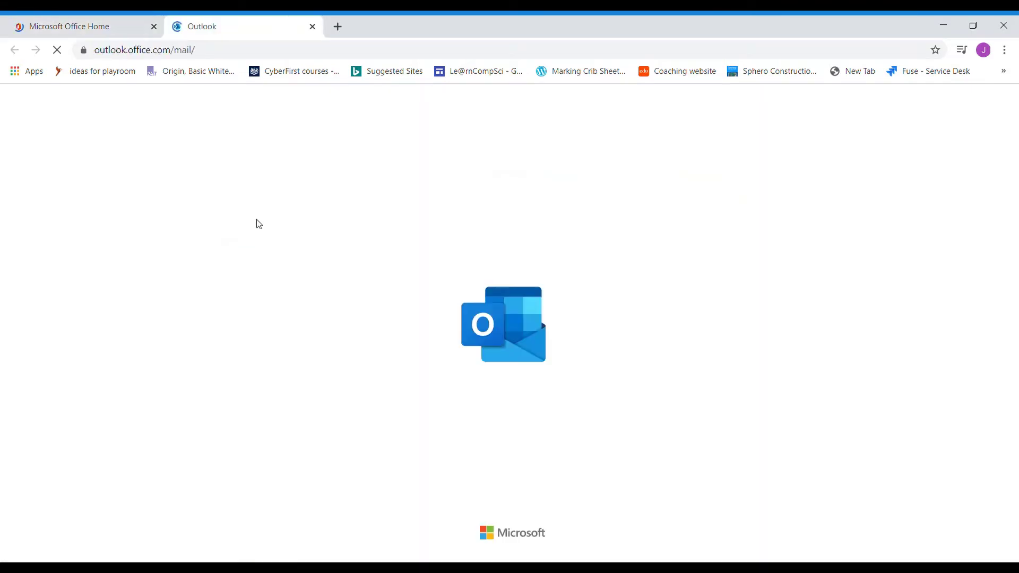
left_click(313, 26)
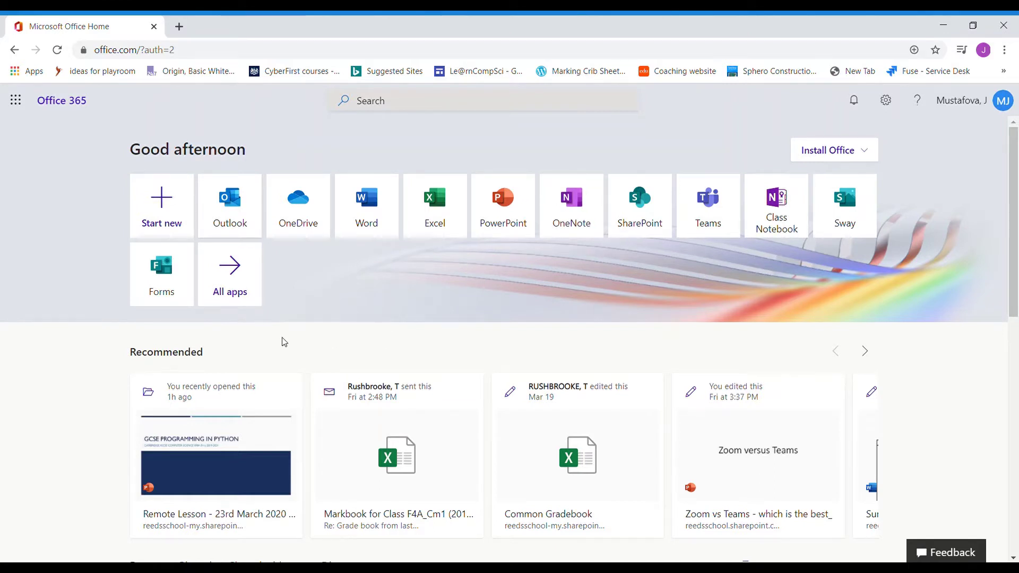
- Open Forms and create a new quiz titled "Test Quiz"
left_click(162, 285)
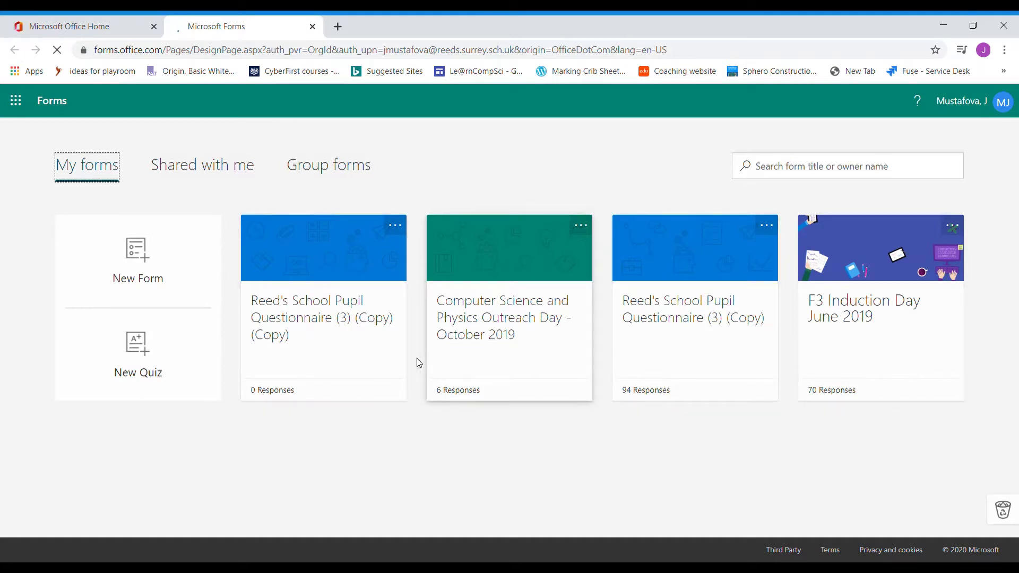
left_click(145, 355)
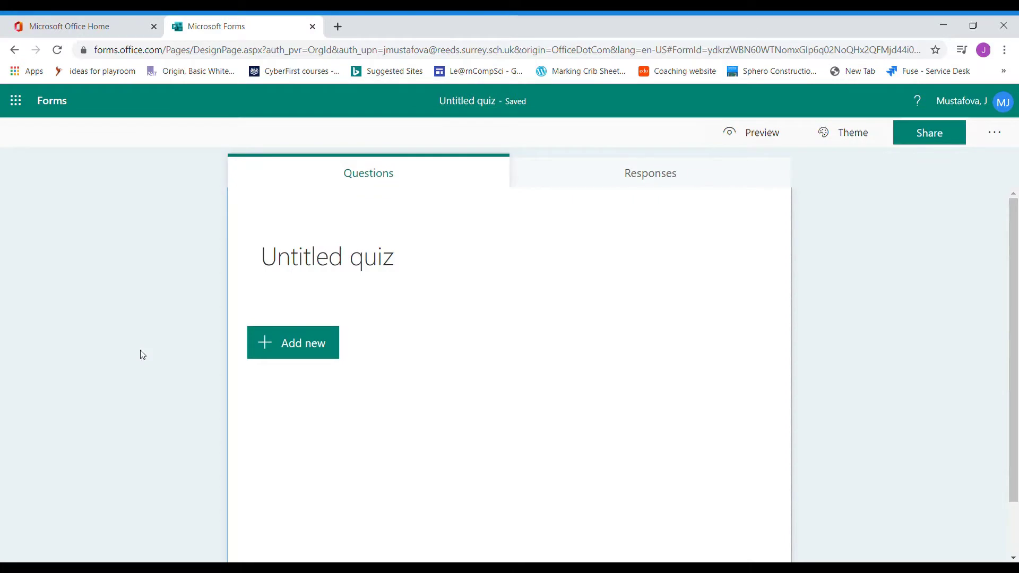
left_click(341, 258)
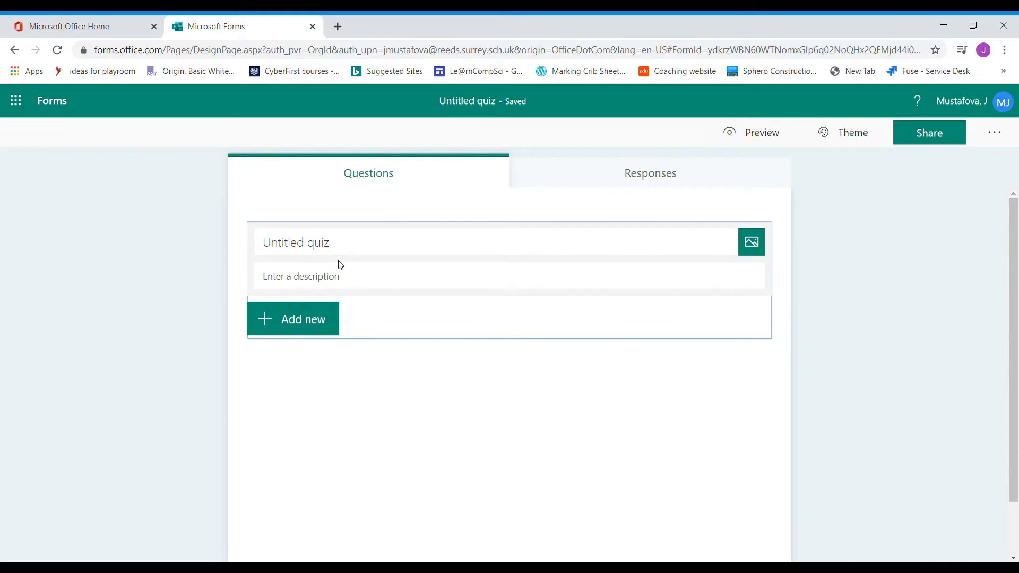
left_click(364, 252)
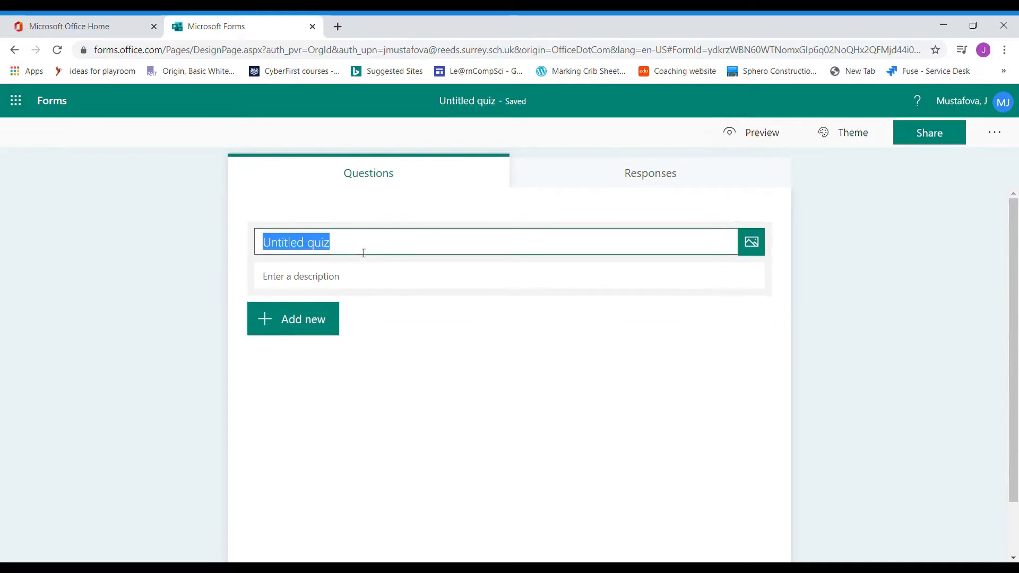
type("Test ")
type("Quiz")
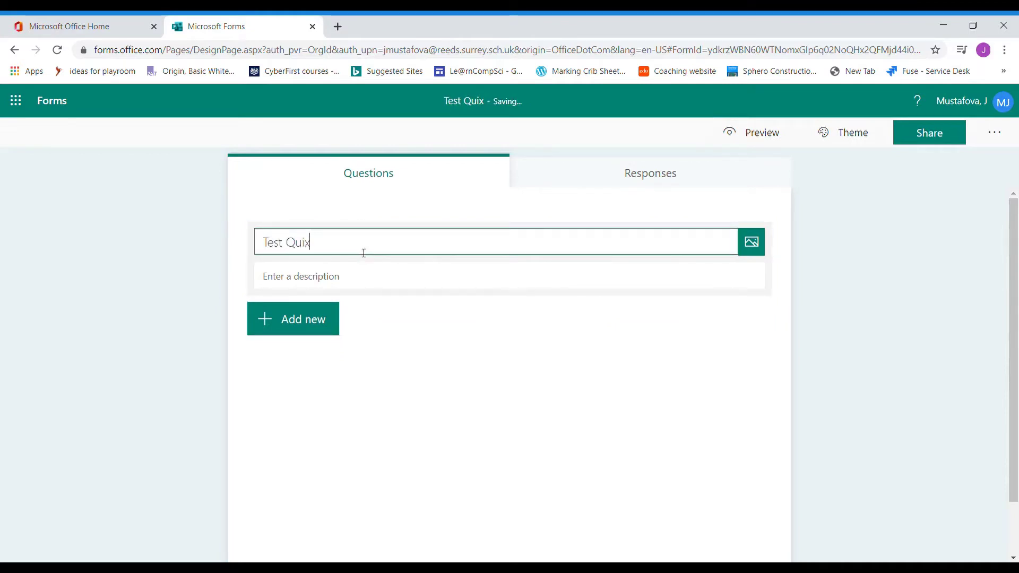
- Enter "Assessment Season : Summer 1" as the quiz description
left_click(355, 278)
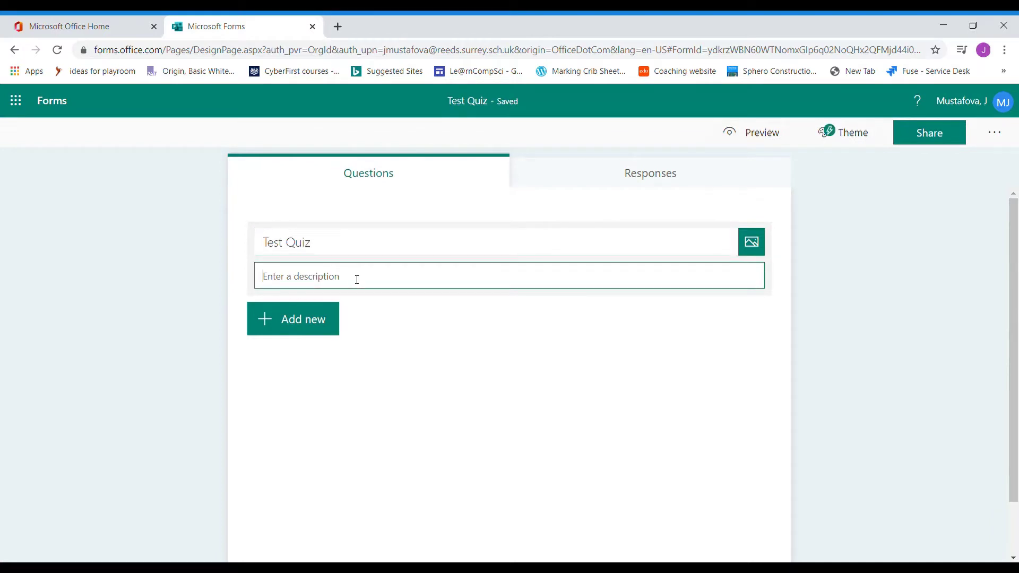
type("Assessment")
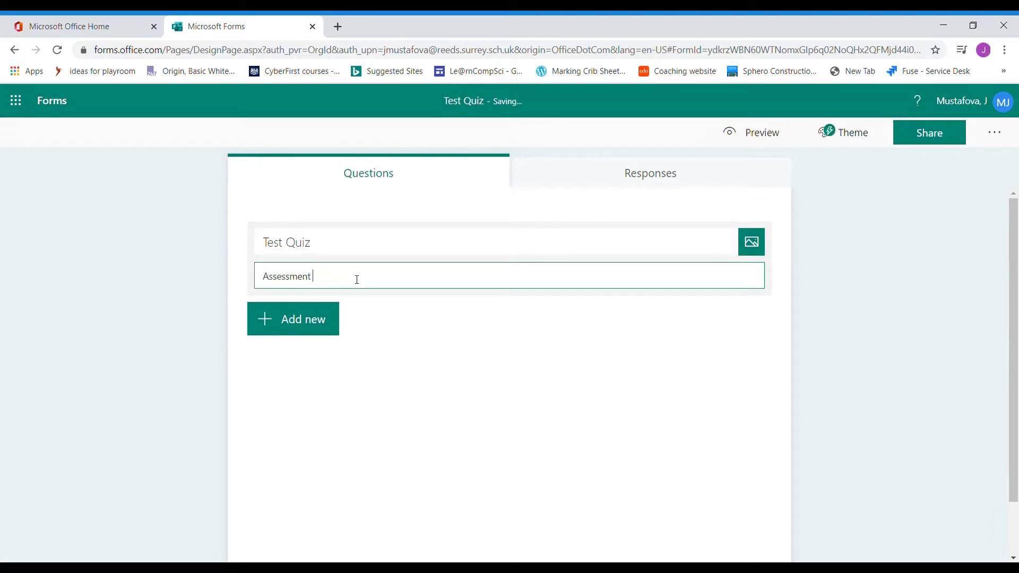
type(" Season : Summer 1")
- Add a Choice question to the quiz with the text "Question text goes here"
left_click(313, 327)
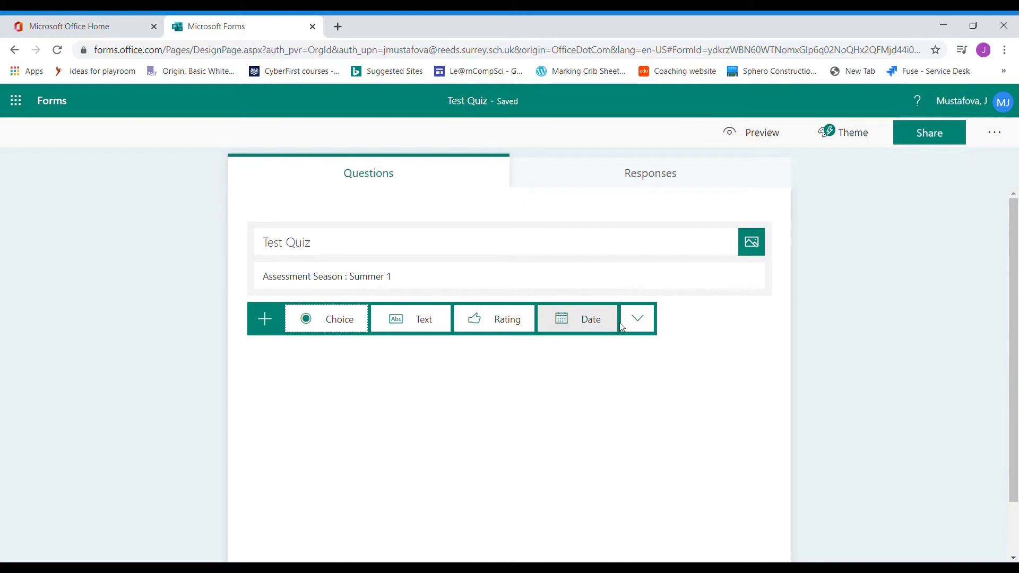
left_click(648, 321)
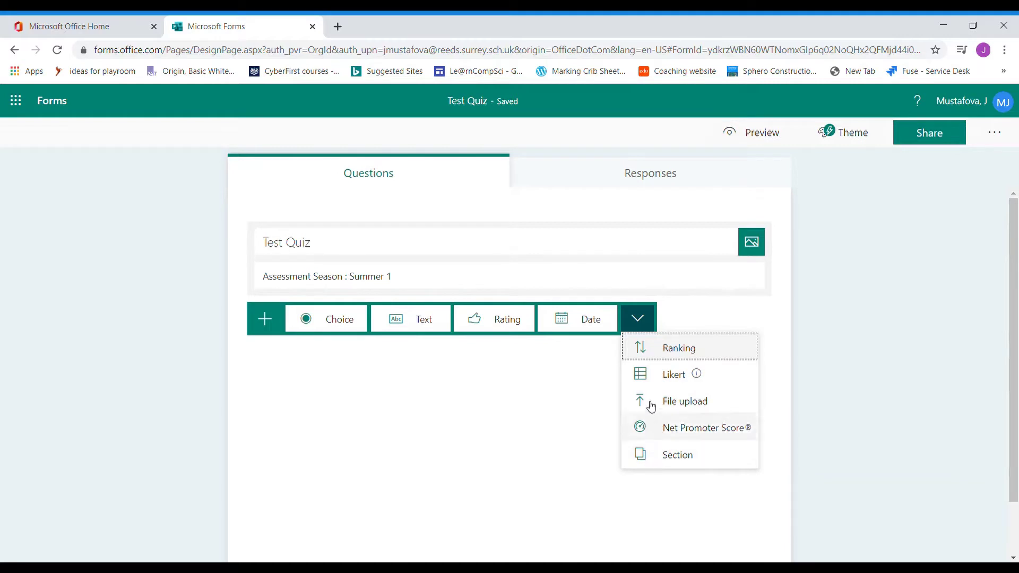
left_click(647, 332)
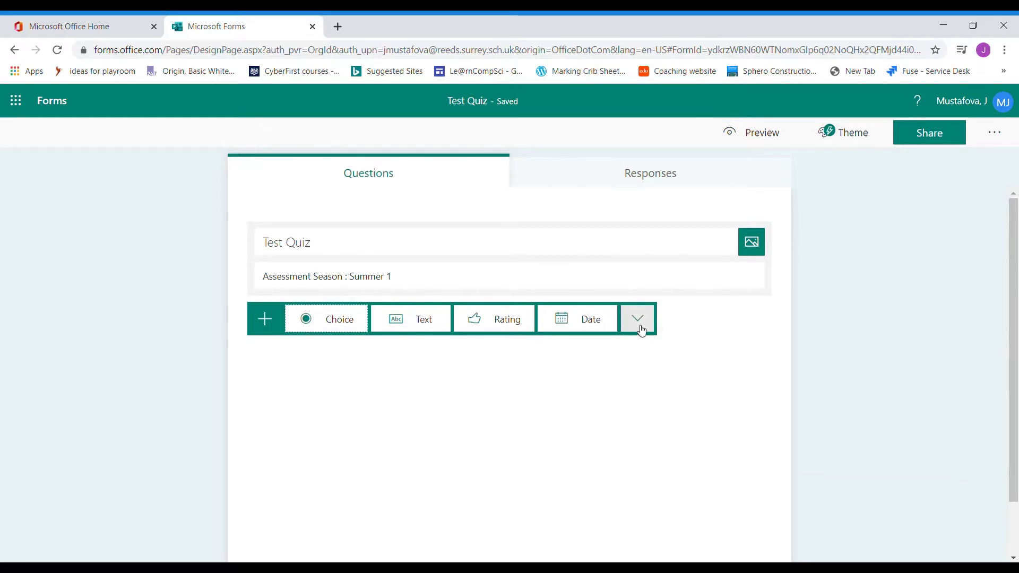
left_click(341, 325)
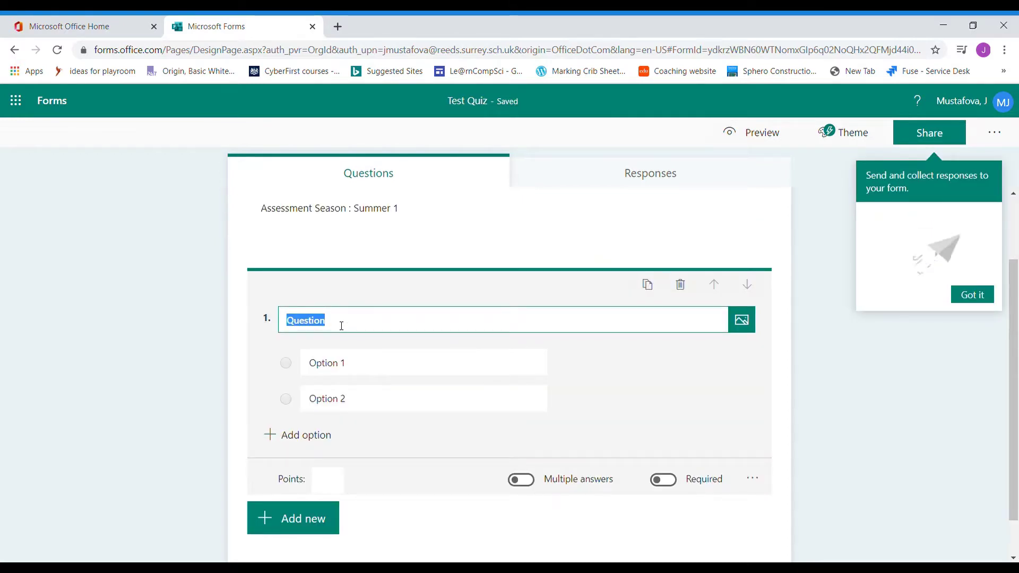
type("Question t")
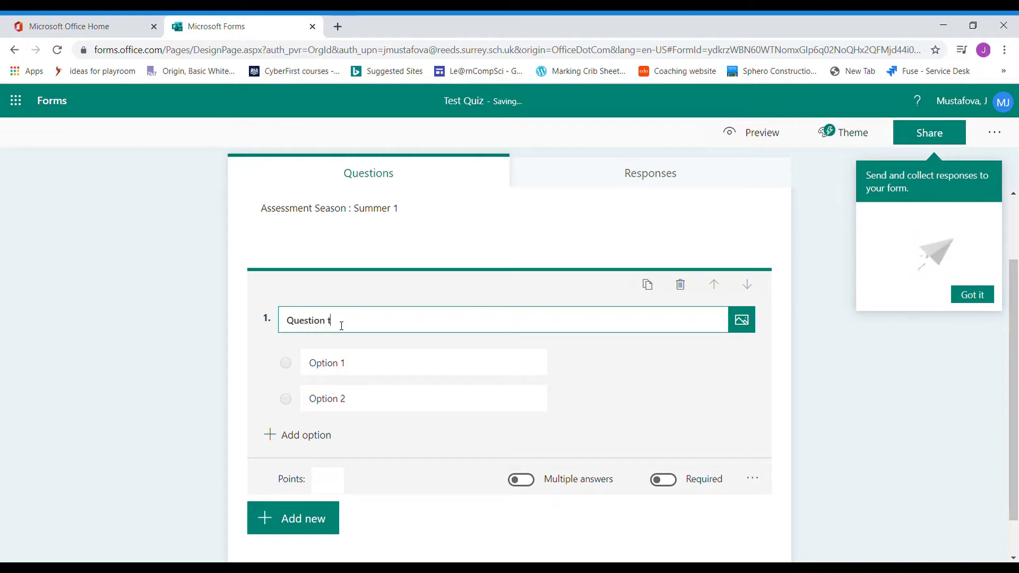
type("ext goes here")
- Name the question's two options "Answer 1" and "Answer2", and add a third option named "Answer 3"
left_click(344, 364)
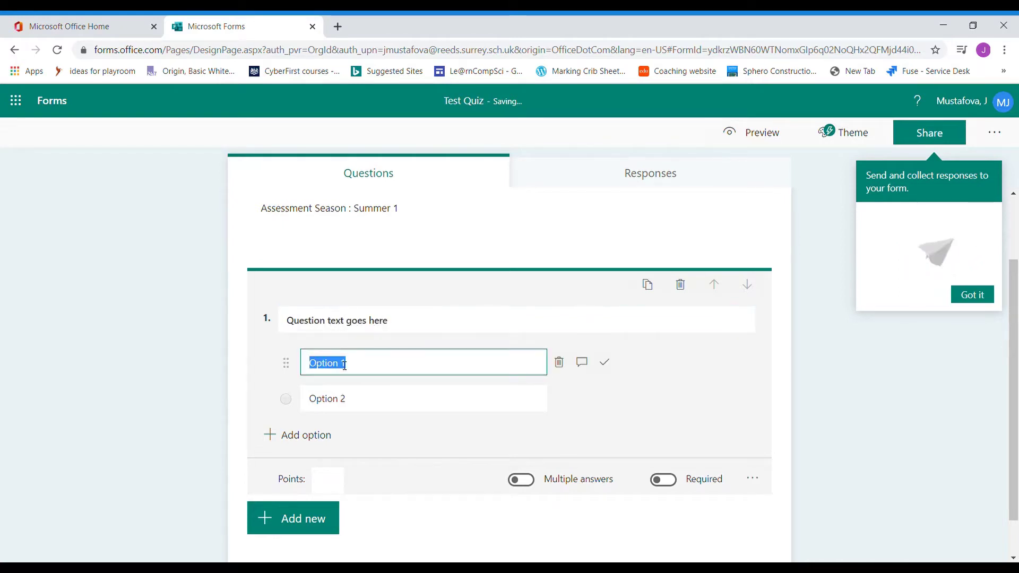
type("Answer 1")
key("Tab")
key("Tab")
key("Tab")
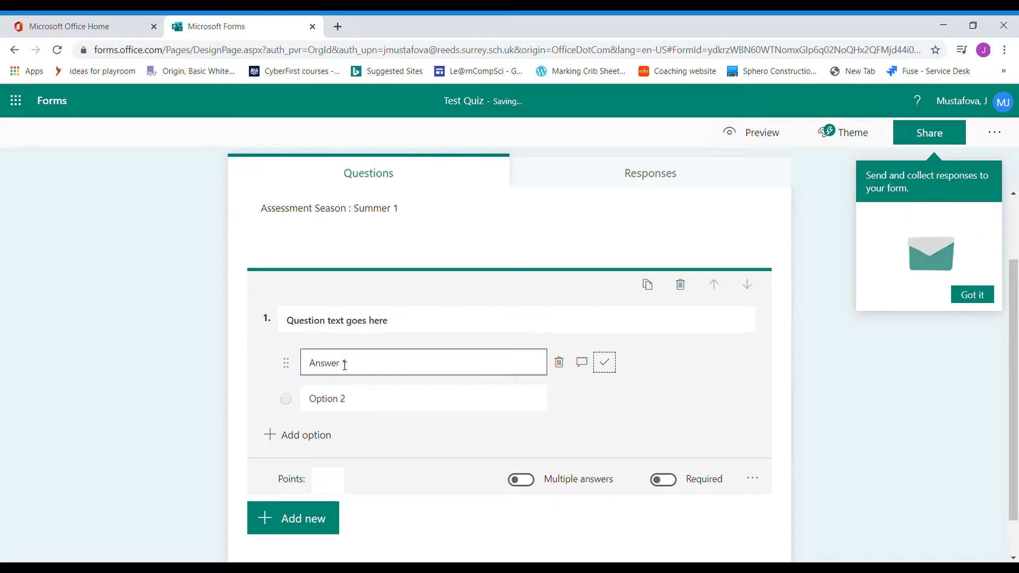
key("Tab")
type("Answer")
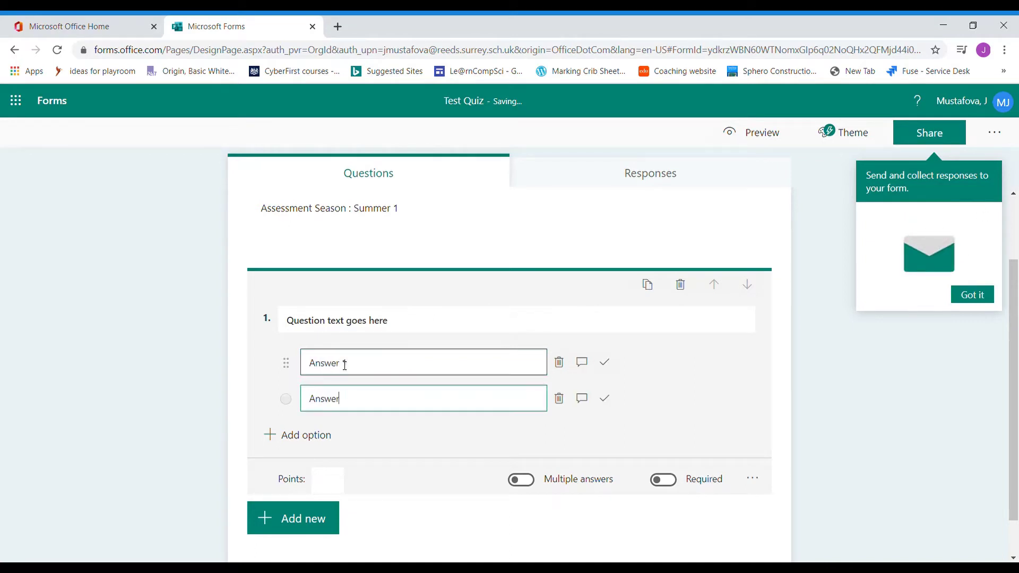
type("2")
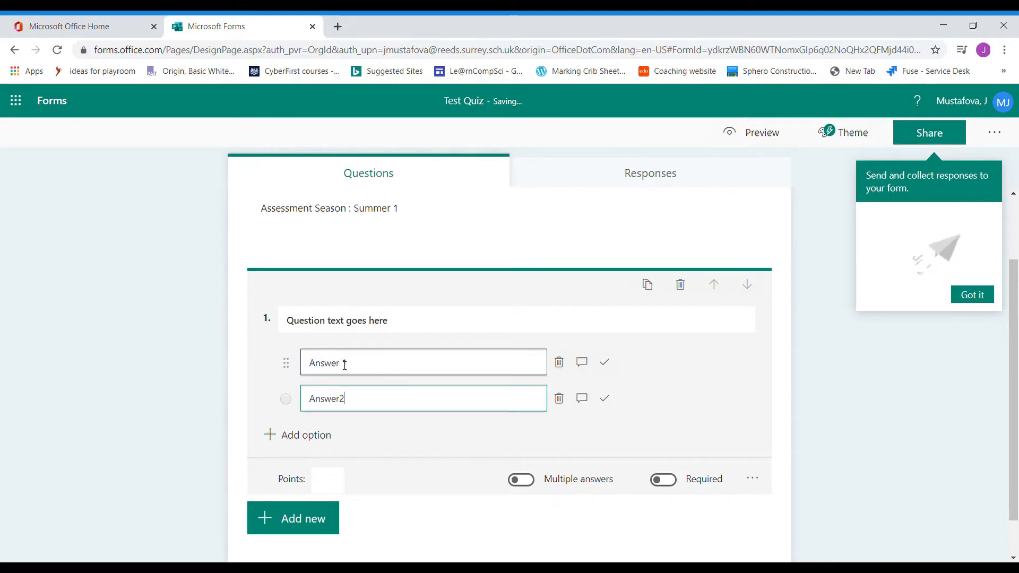
left_click(312, 443)
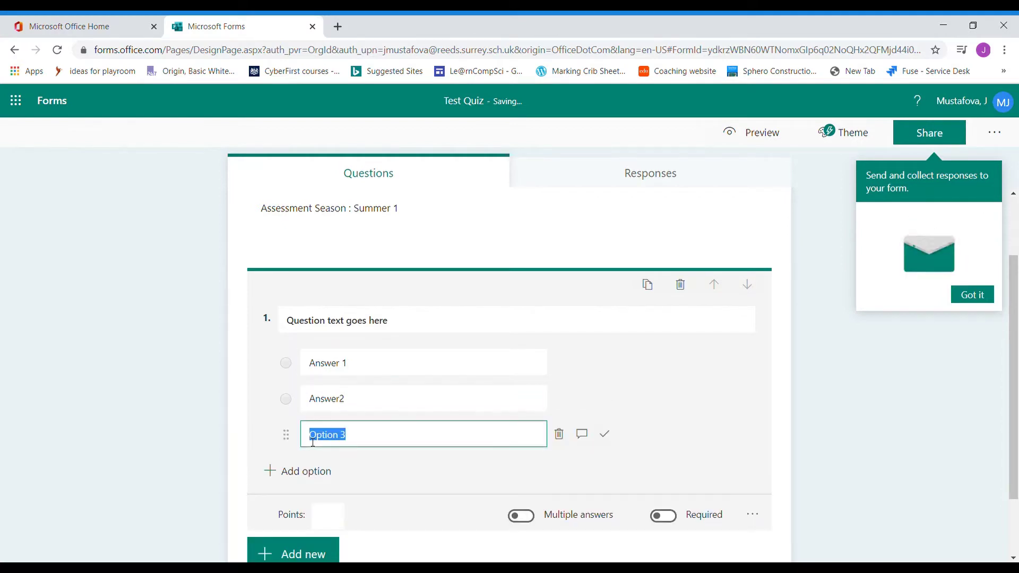
type("Answer 3")
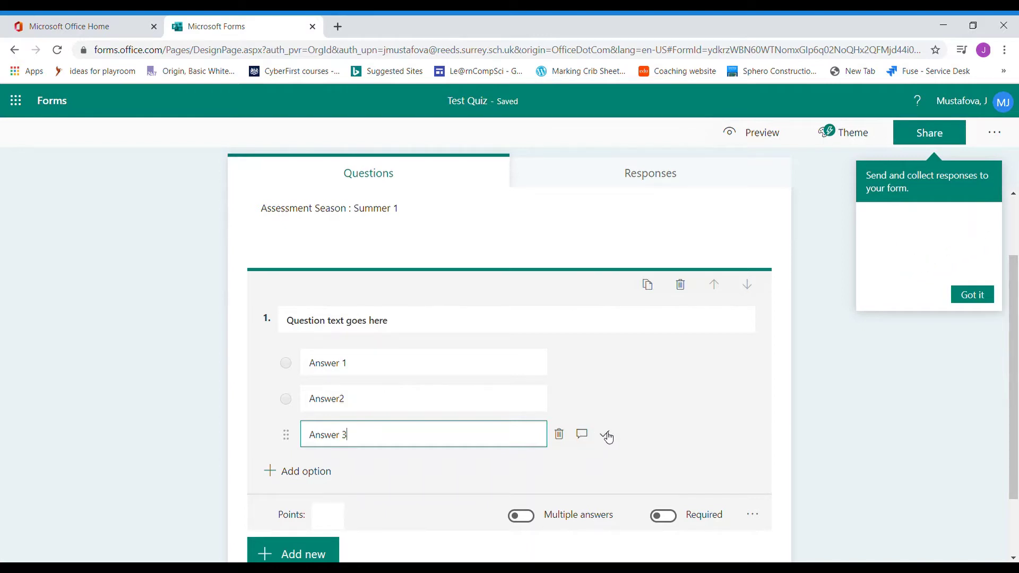
- Mark "Answer 3" as the correct answer and give it the respondent message "Congratulations - you chose the correct answer."
left_click(605, 434)
left_click(584, 435)
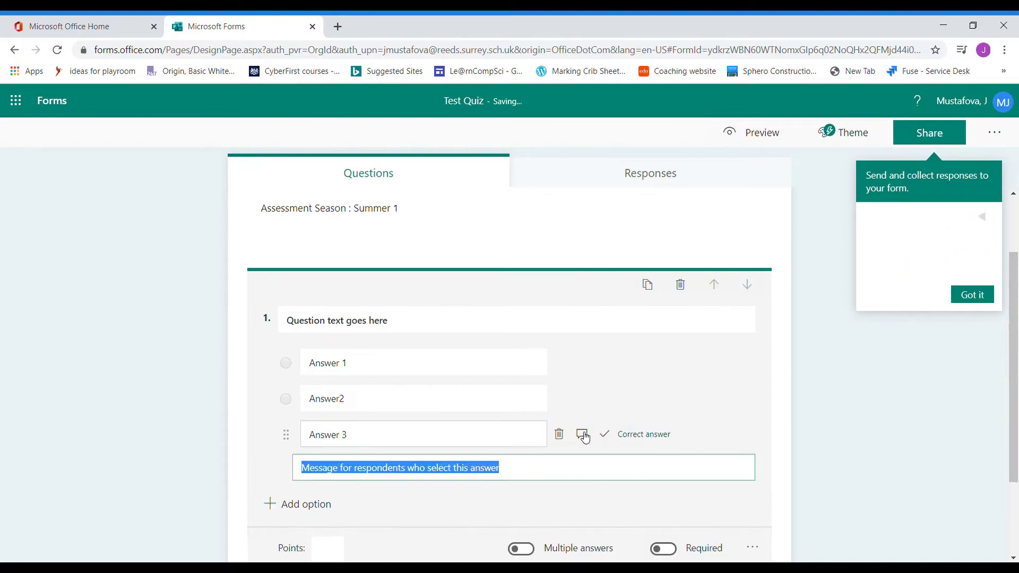
type("Congra")
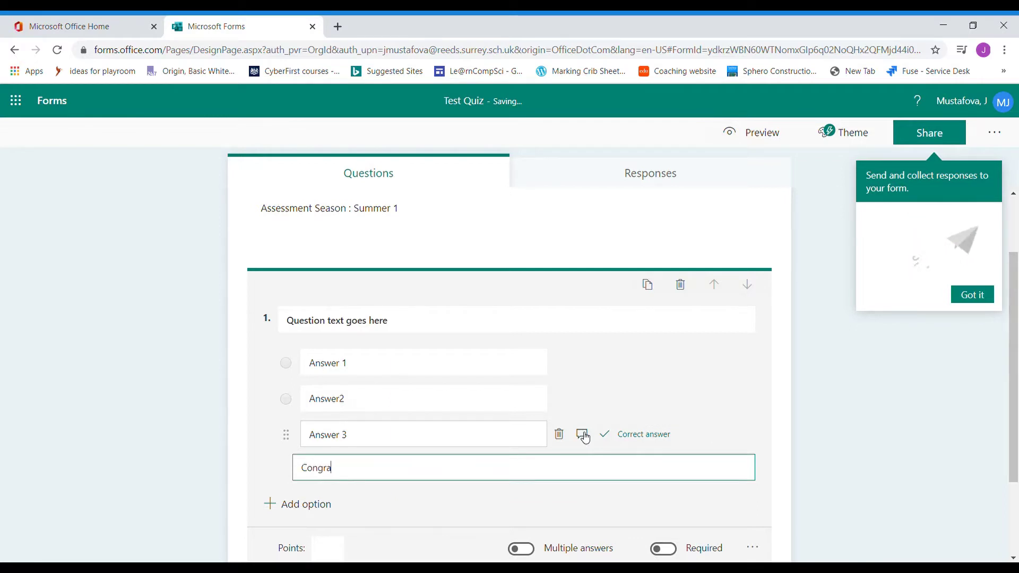
type("tulations - yo")
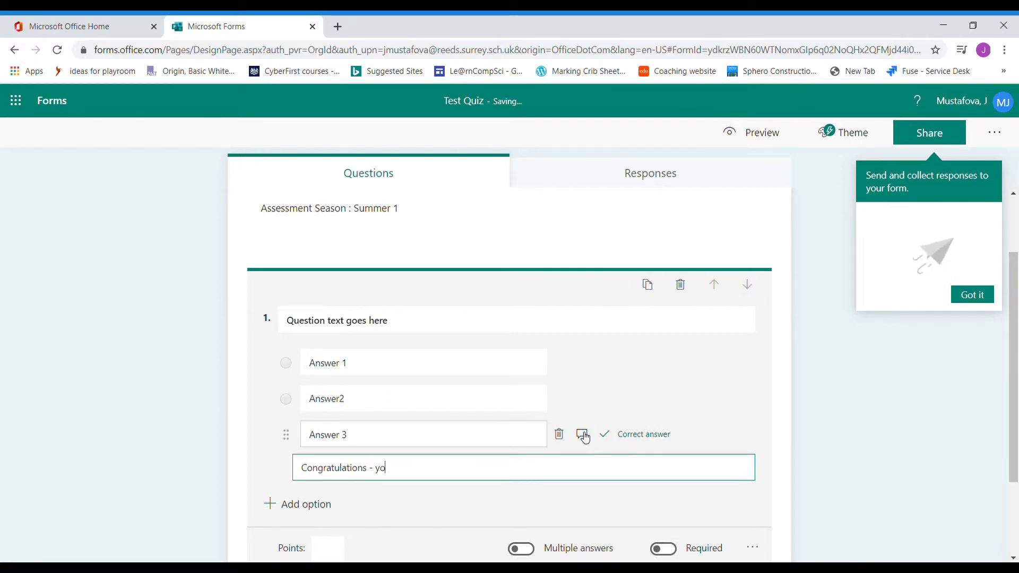
type("u chose the correct answer.")
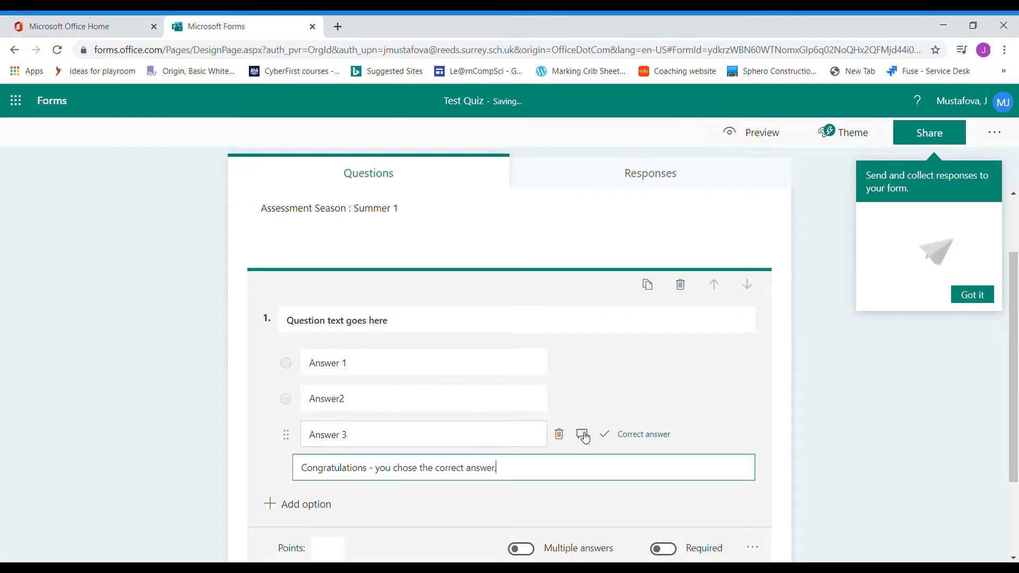
mouse_move(583, 402)
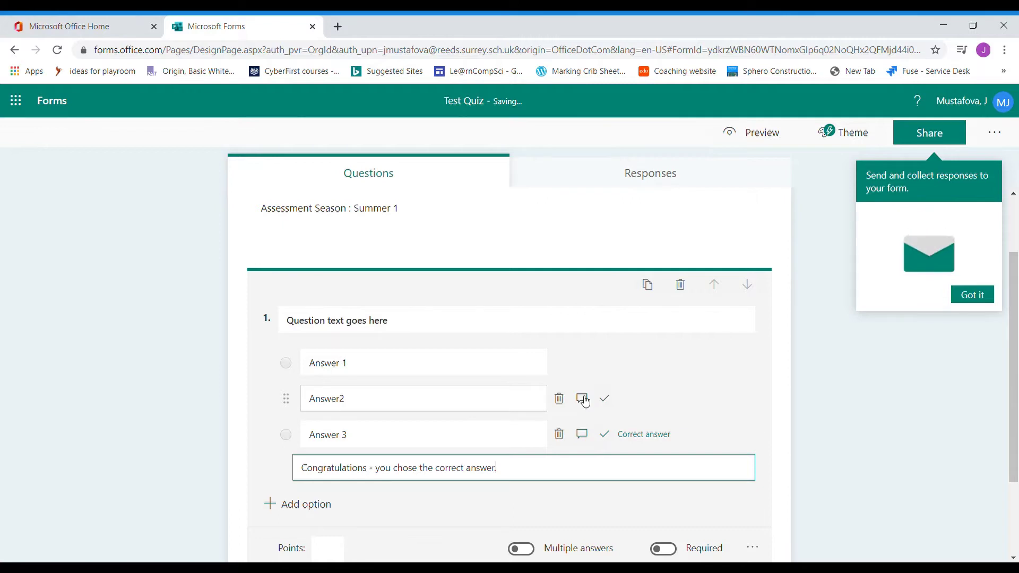
left_click(584, 400)
type("Incor")
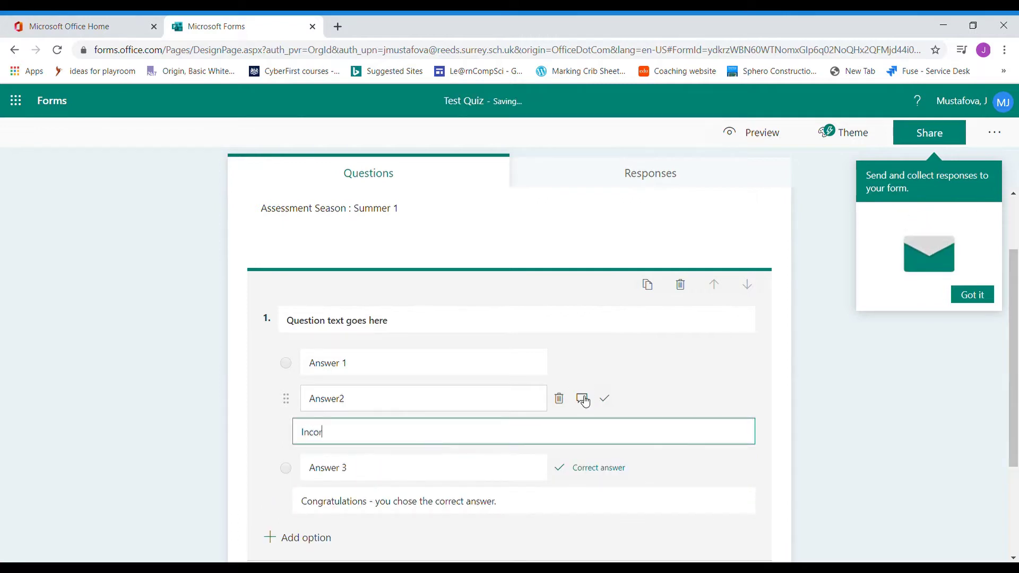
type("rect answer - but keep trying, mov")
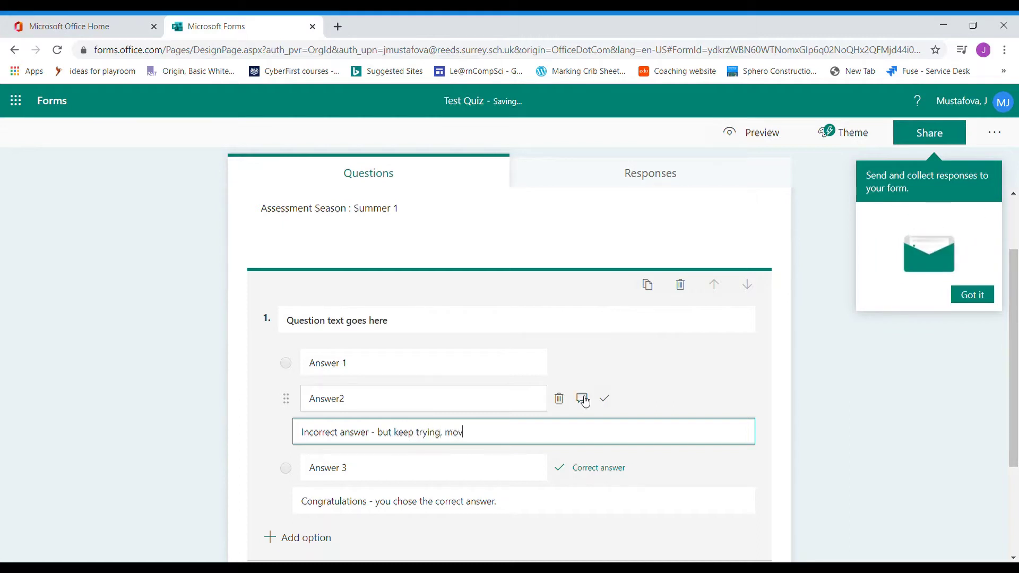
type("e onto the next question")
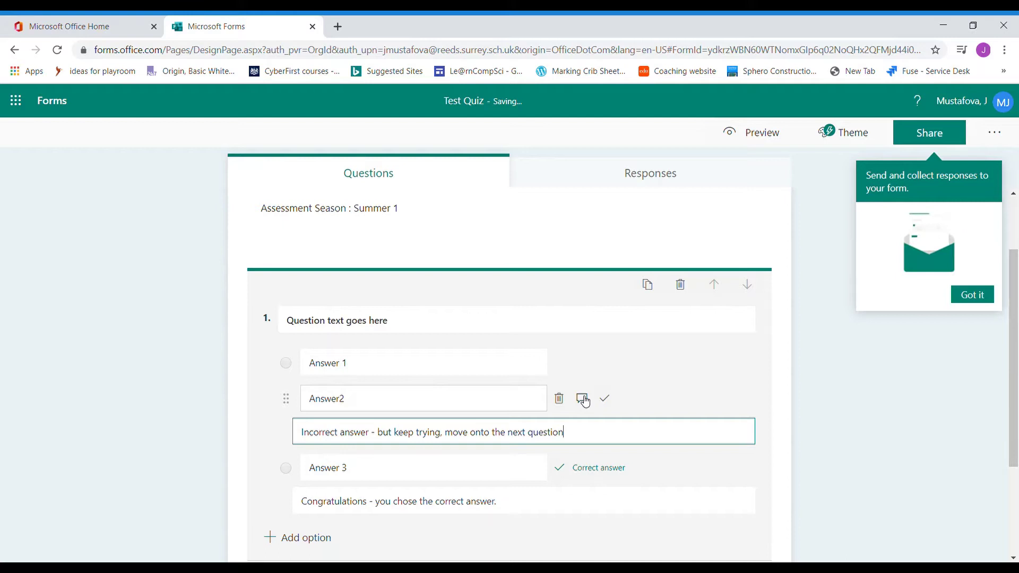
key("ctrl+a")
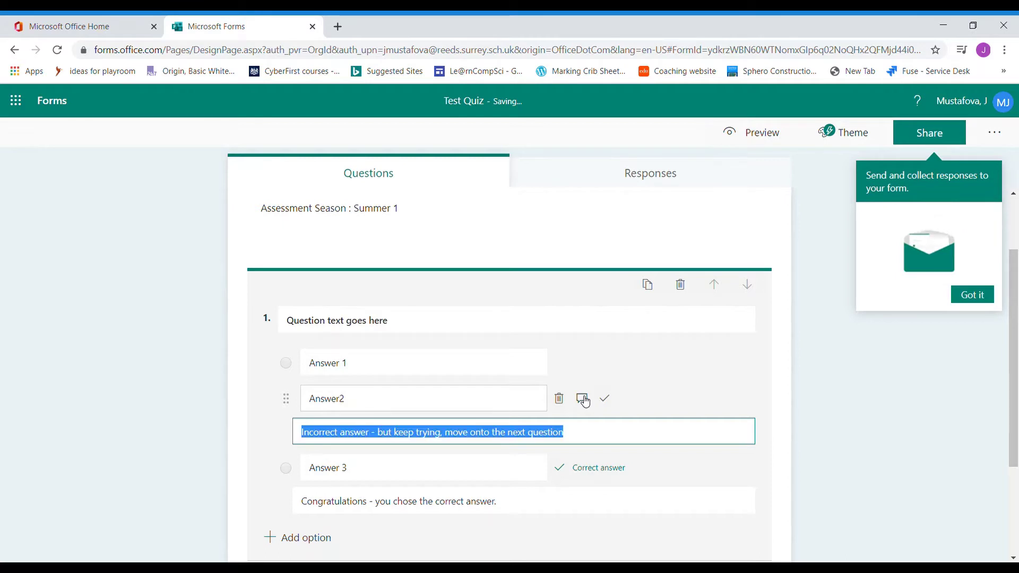
key("BackSpace")
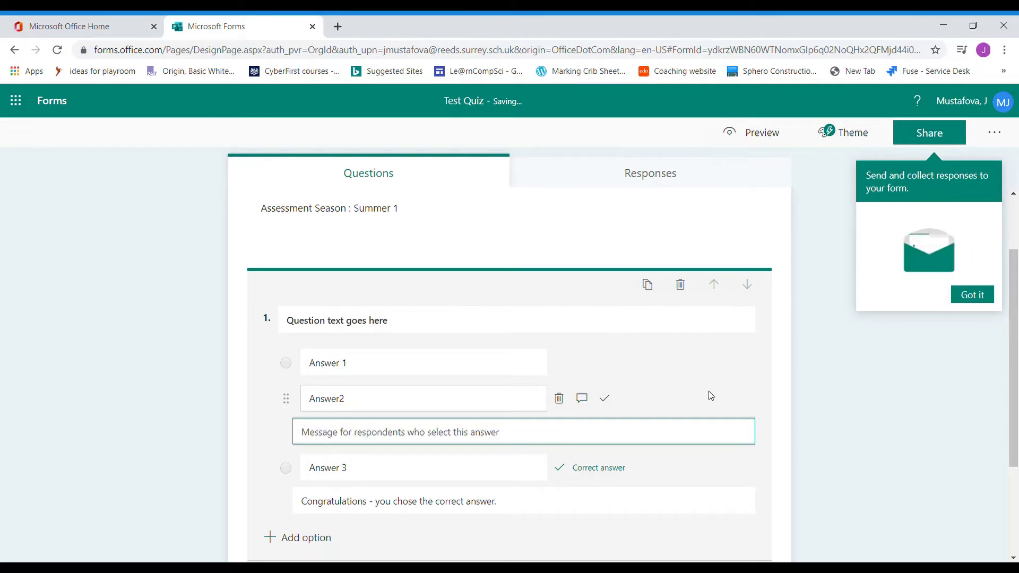
left_click(753, 410)
- Make the first question required
scroll(615, 431, "down", 3)
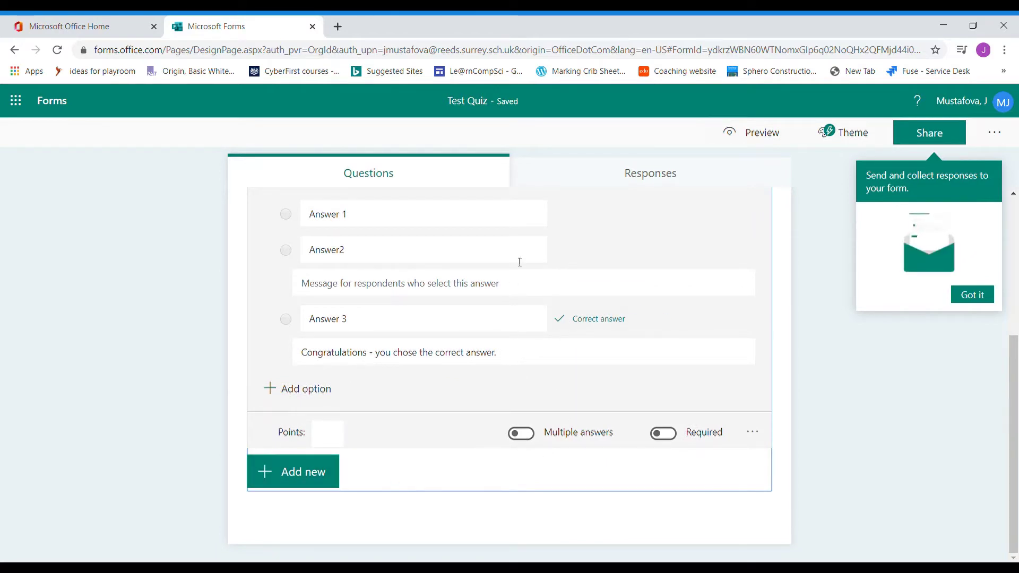
left_click(668, 440)
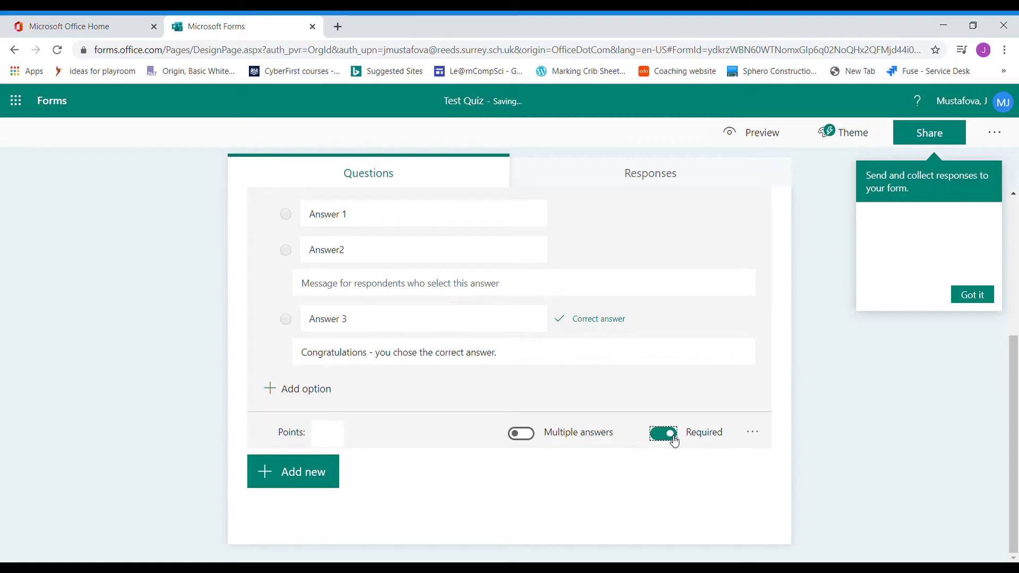
- Turn off the Required setting for the first question and enable Shuffle options for its answers
left_click(674, 441)
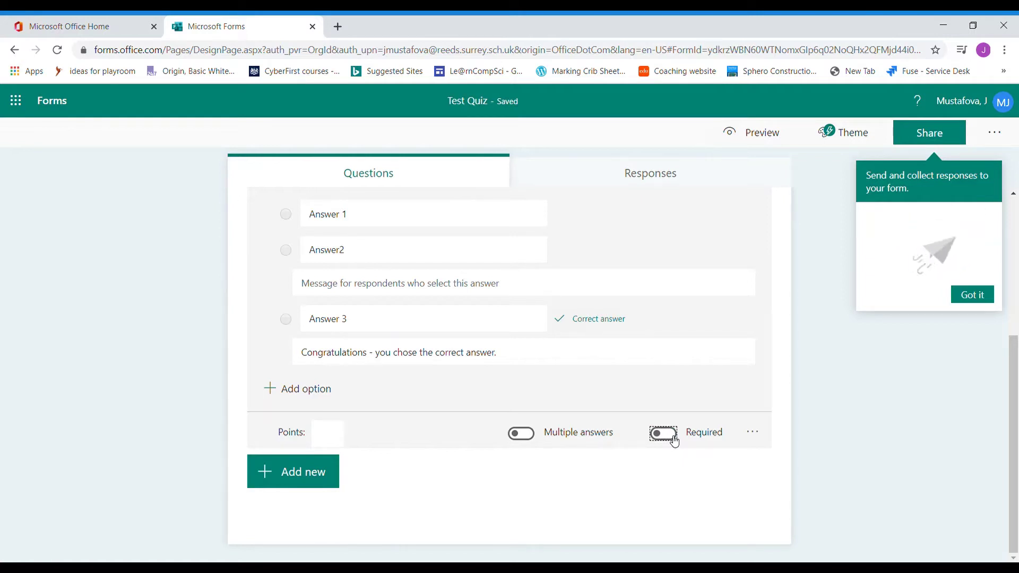
left_click(755, 434)
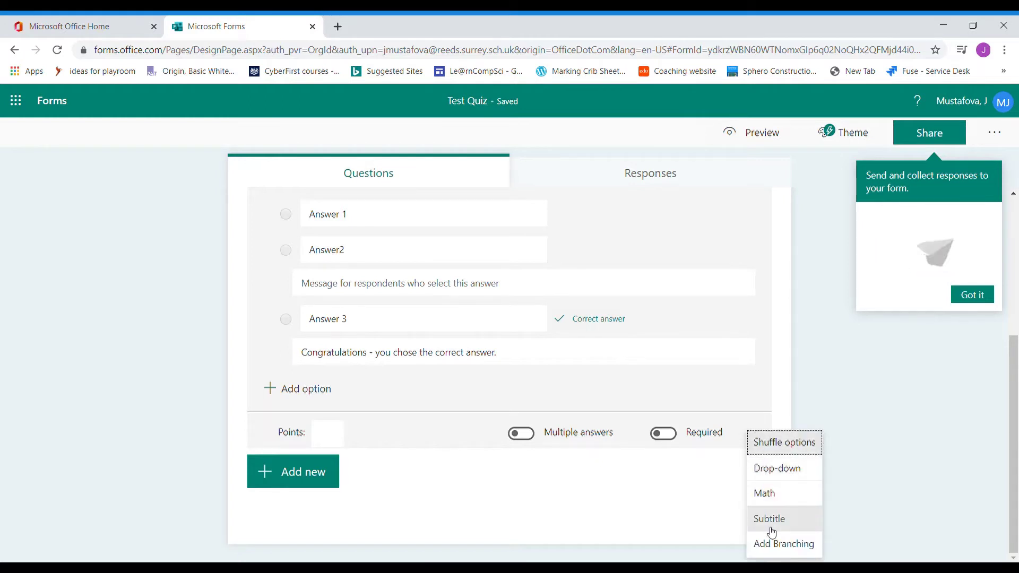
left_click(778, 440)
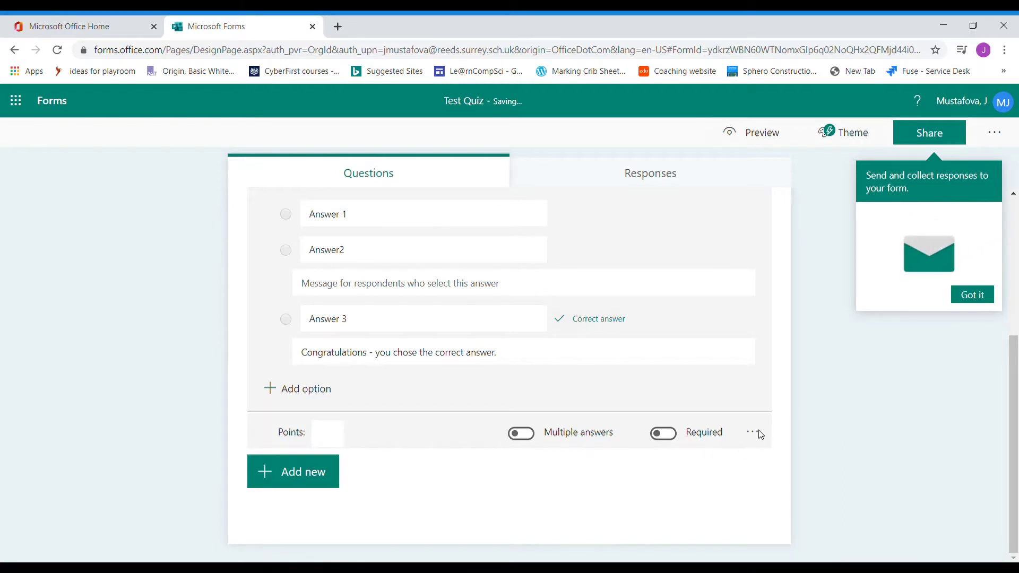
- Set the first question's points to 1
left_click(329, 434)
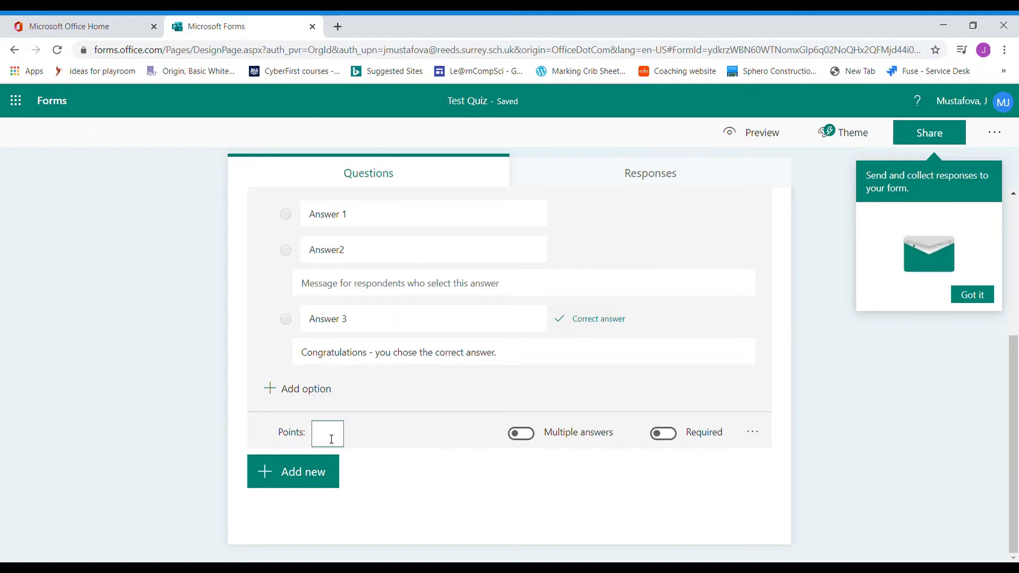
type("1")
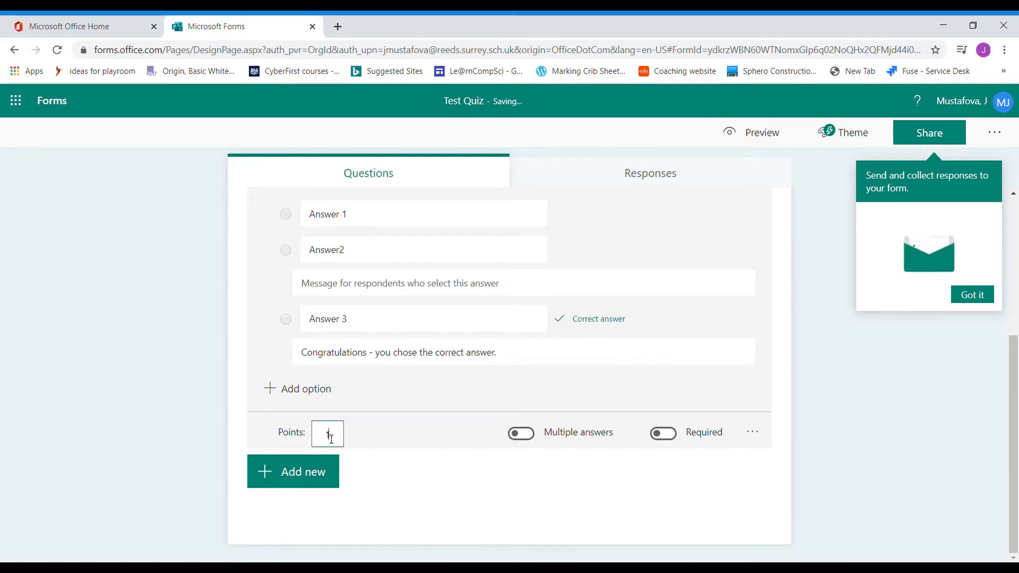
- Add a Text question to the quiz with the text "Question 2 text here"
left_click(311, 474)
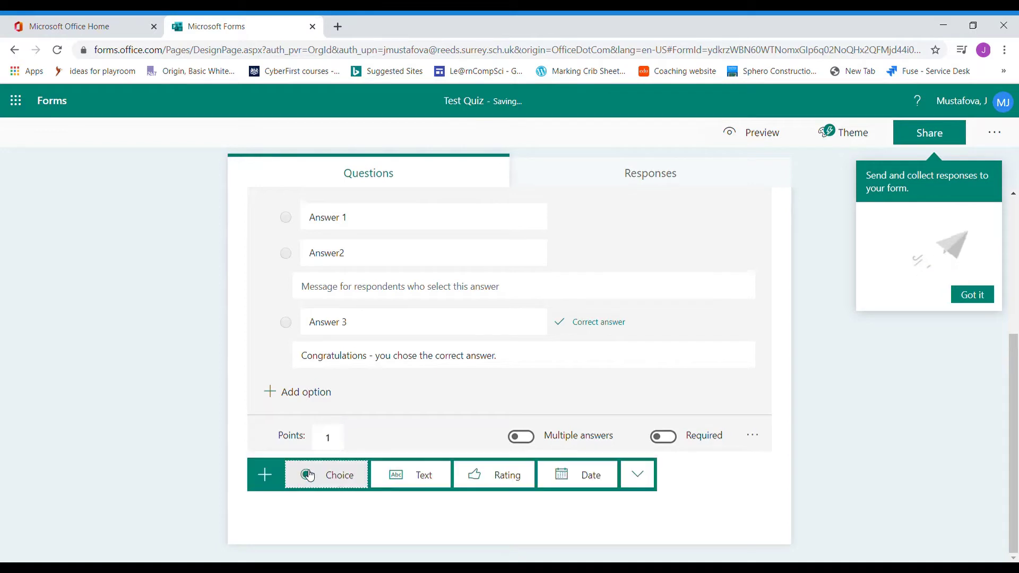
left_click(414, 476)
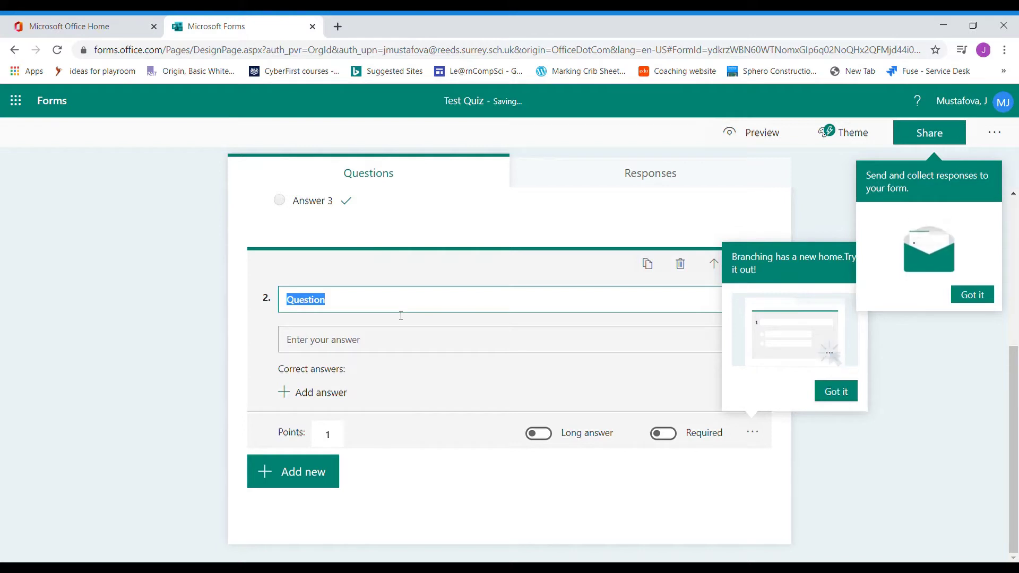
type("Question 2")
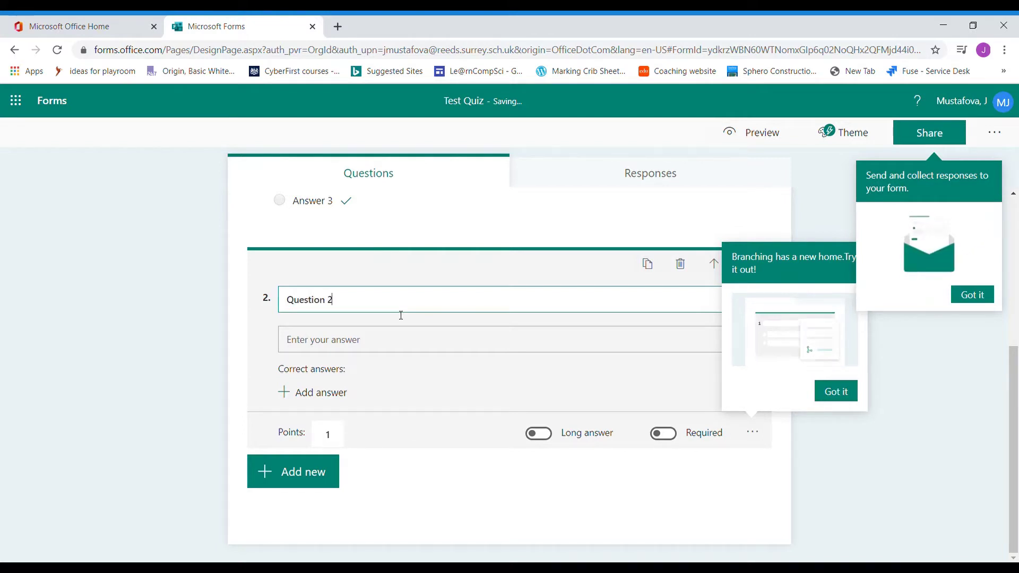
type(" text here")
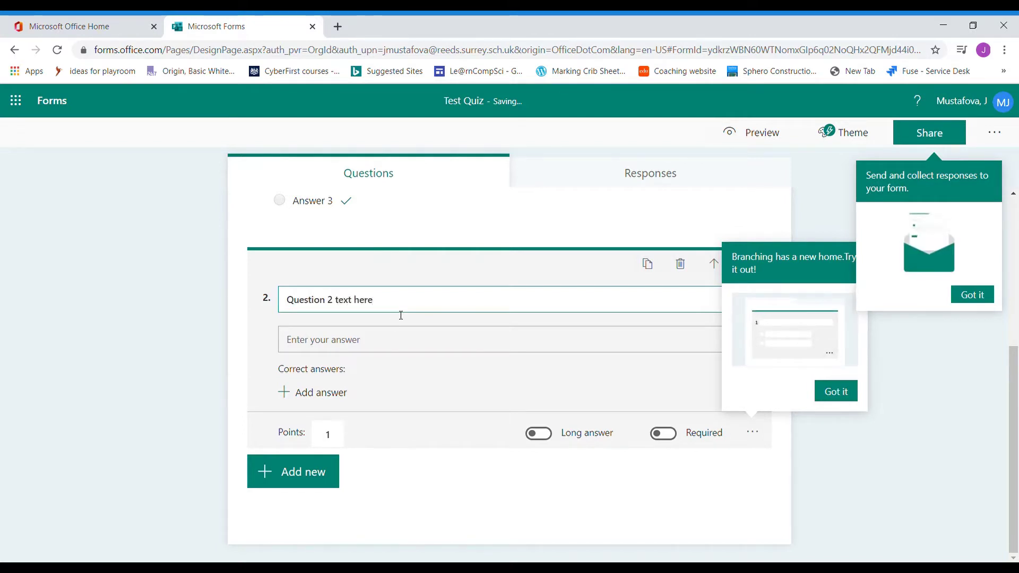
- Dismiss the branching tip and examine the text question's correct-answer and points fields
left_click(386, 339)
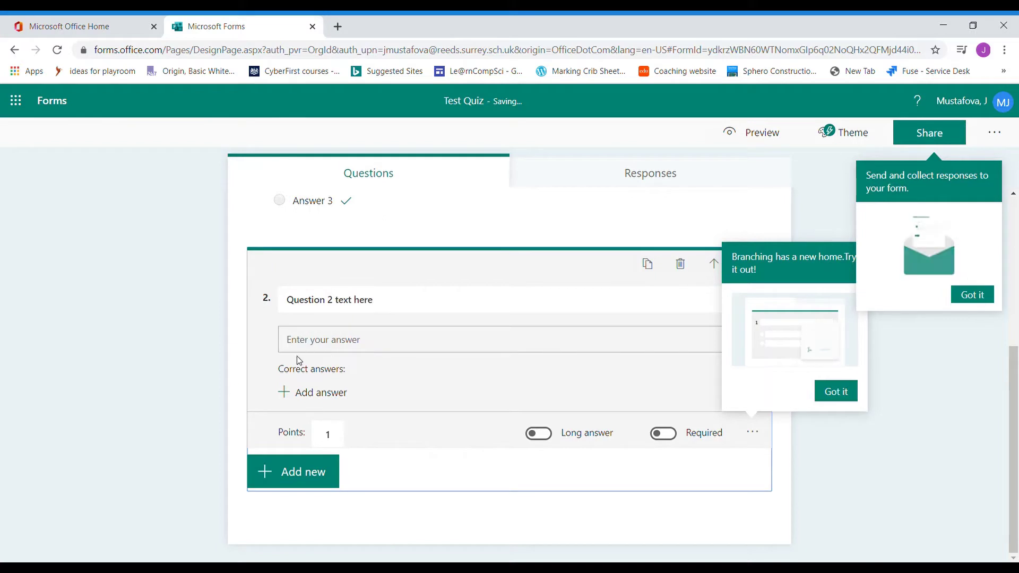
left_click(321, 394)
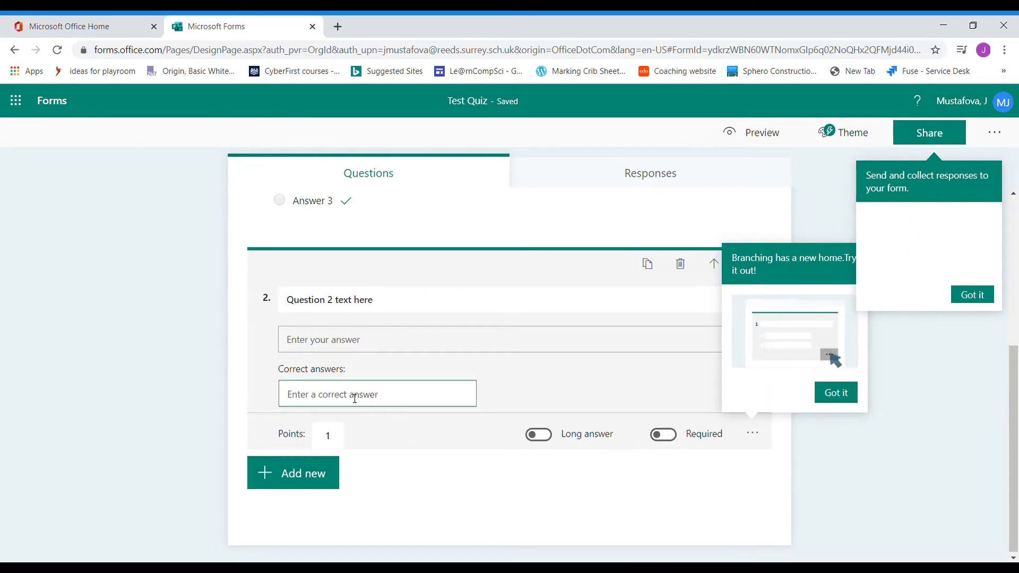
left_click(833, 393)
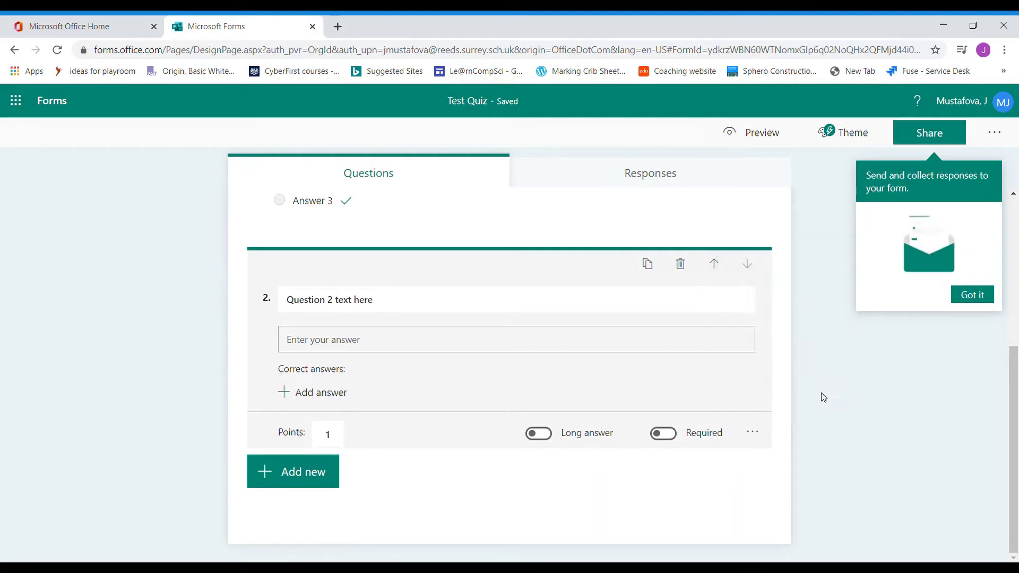
left_click(330, 402)
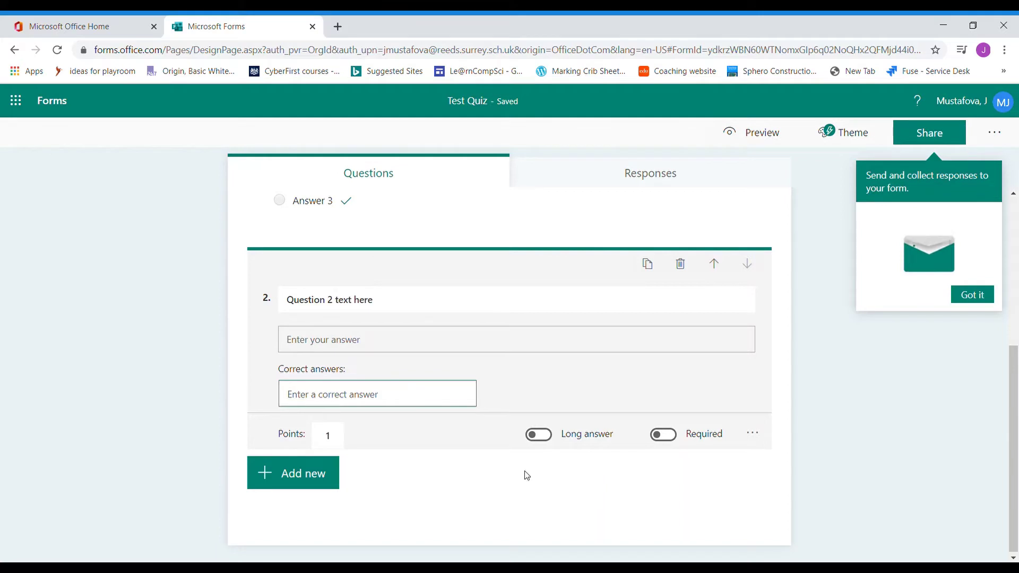
left_click(328, 436)
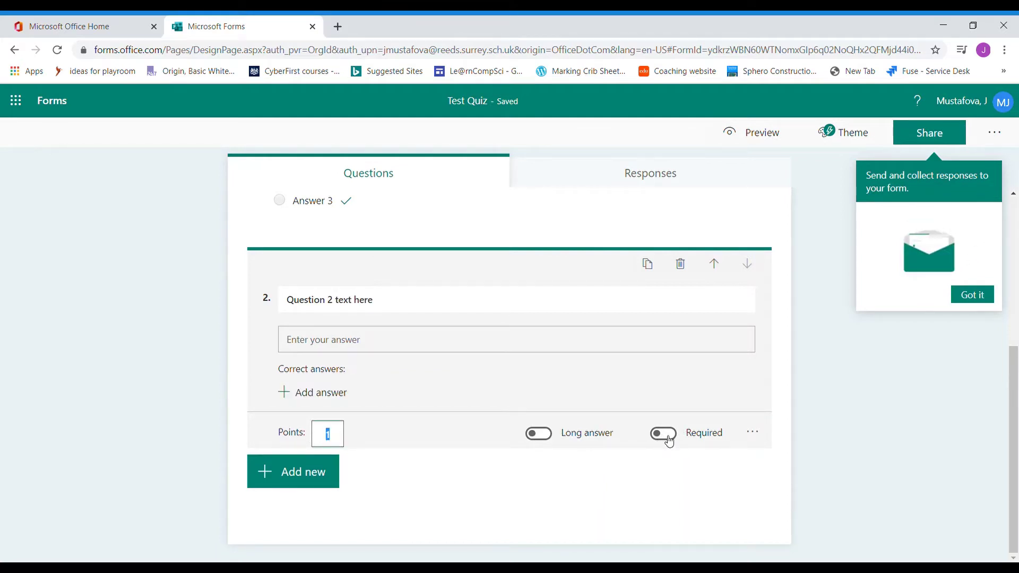
left_click(465, 492)
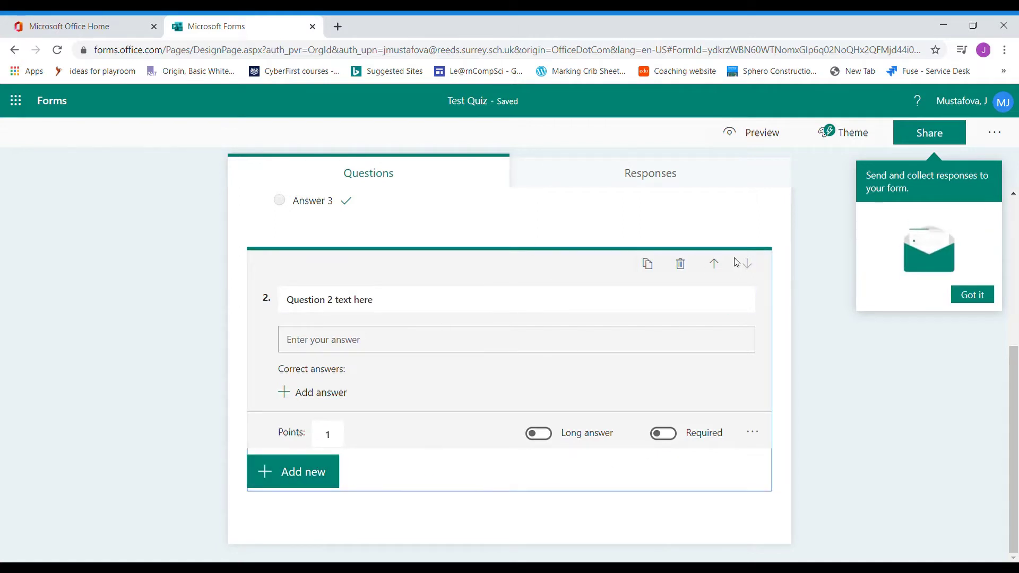
scroll(737, 263, "up", 5)
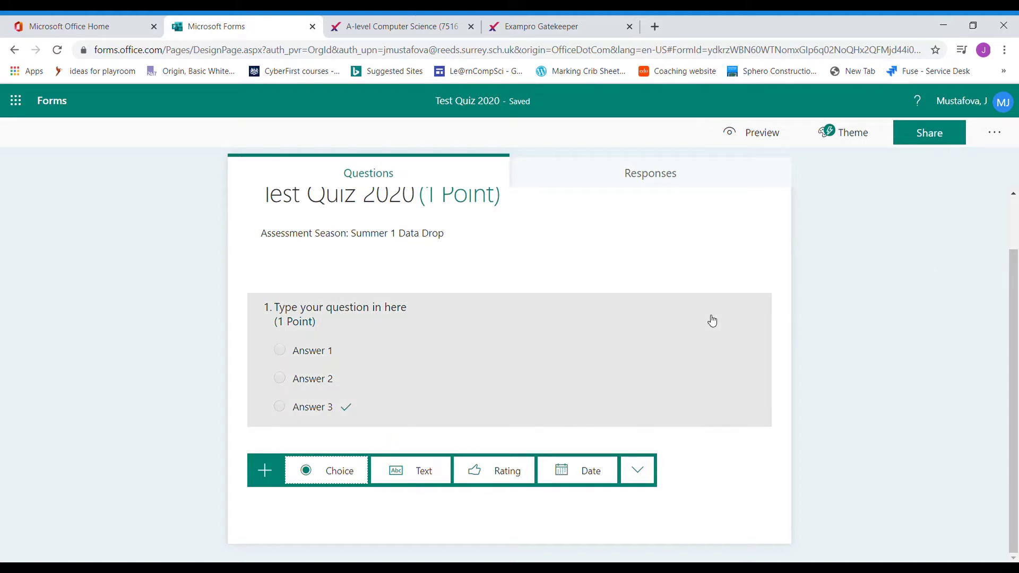
- Add a second Choice question to the "Test Quiz 2020" form and select its placeholder question text
left_click(337, 471)
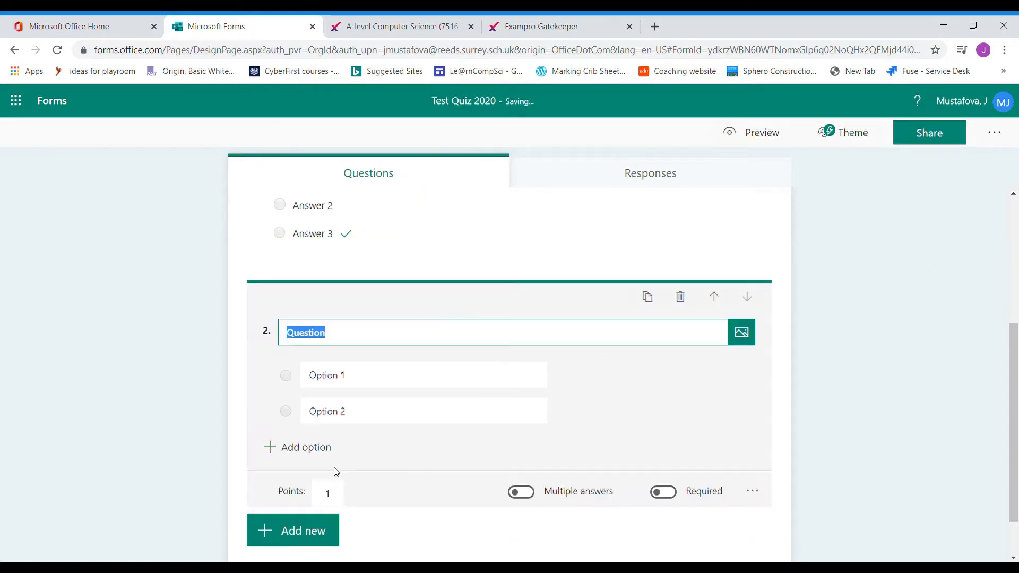
left_click_drag(336, 470, 513, 313)
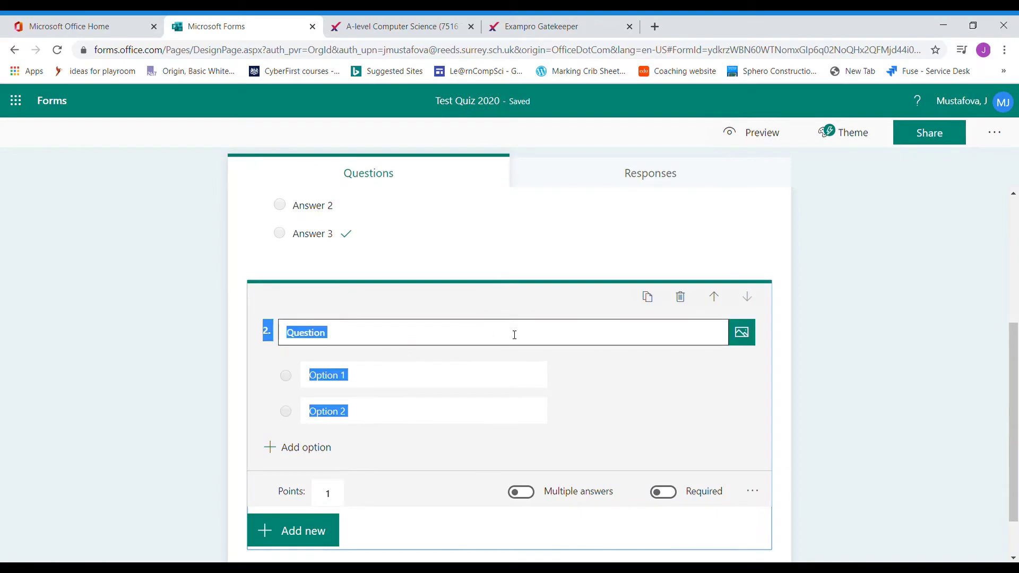
left_click(515, 335)
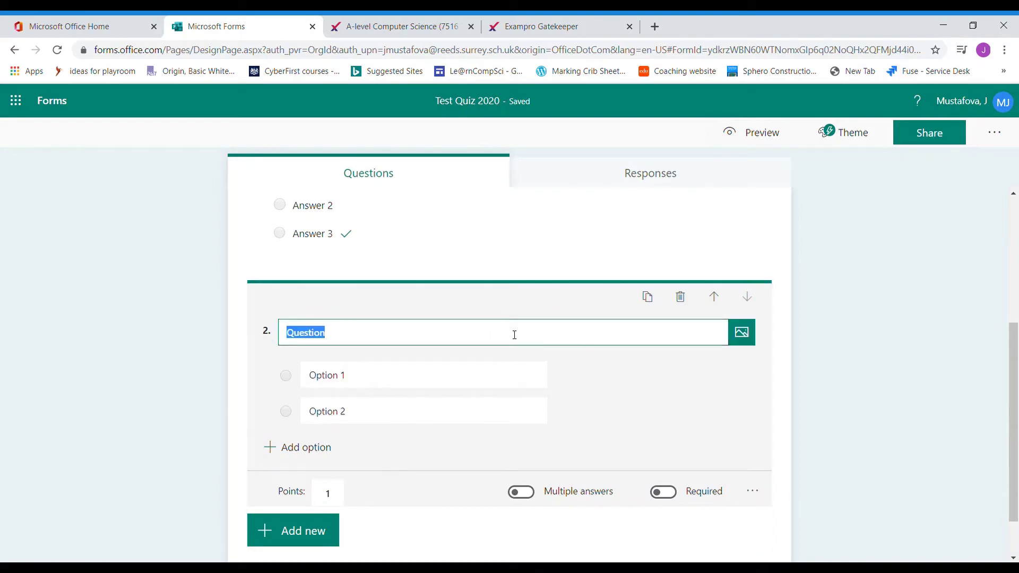
- Switch to the A-level Computer Science question page and examine the question about sets of numbers
left_click(407, 26)
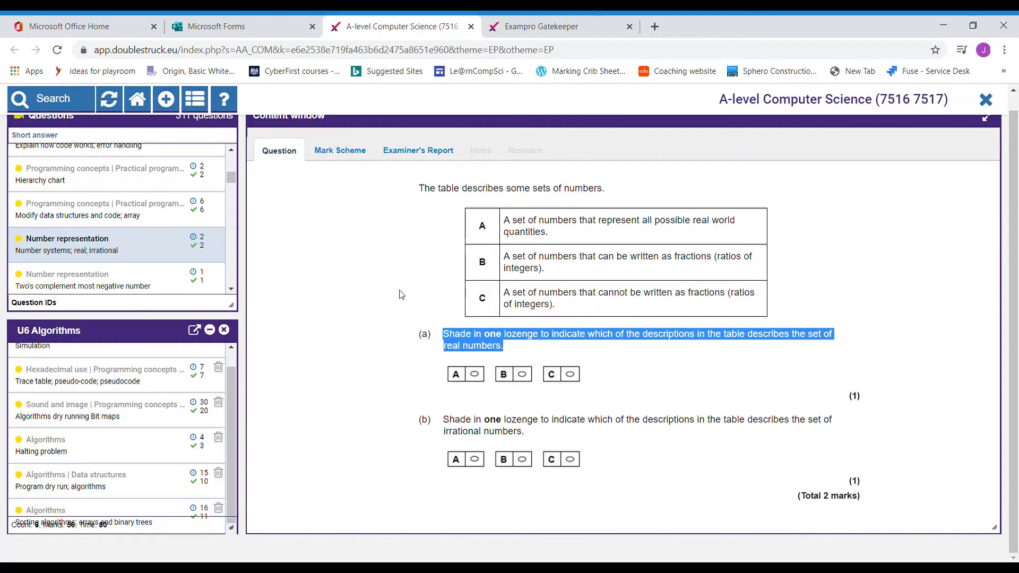
left_click(425, 304)
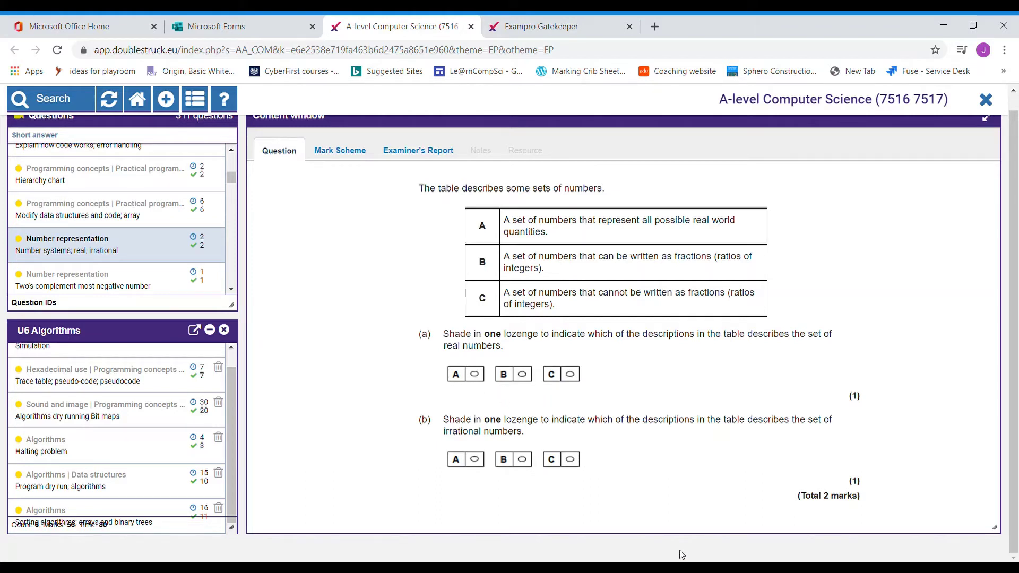
left_click(693, 566)
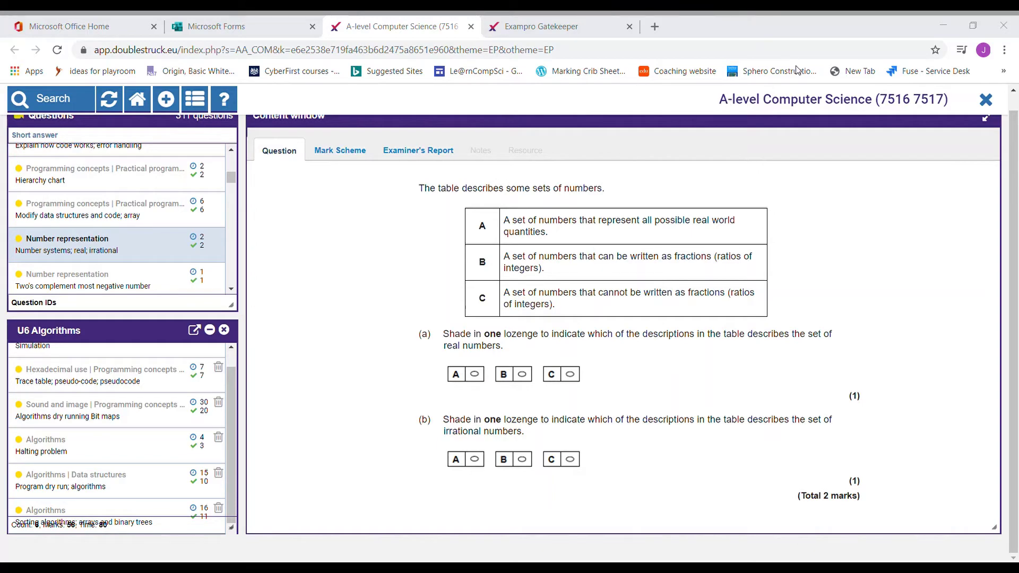
- Return to Microsoft Forms and insert the image of the sets-of-numbers table into question 2
left_click(231, 21)
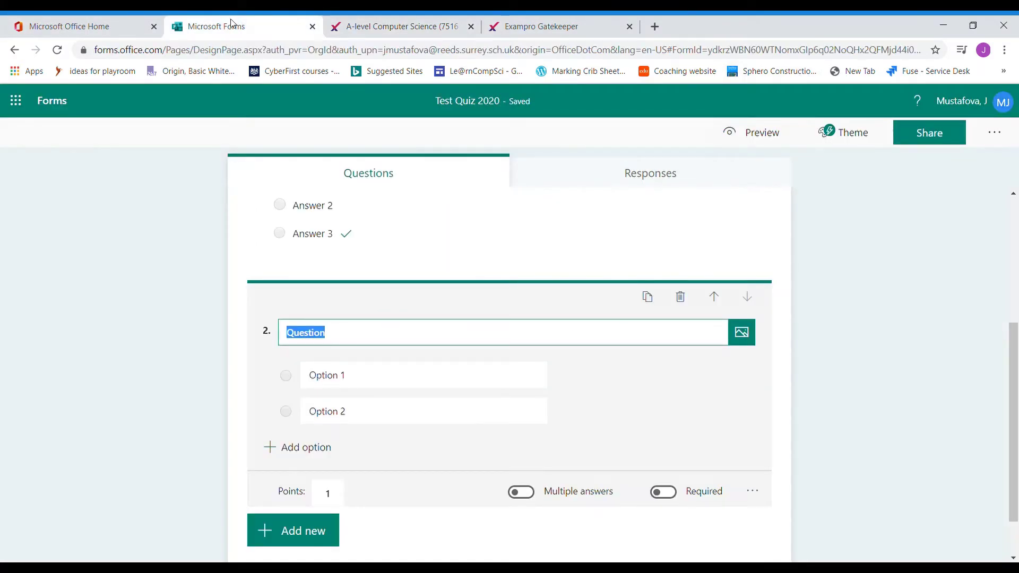
left_click(742, 335)
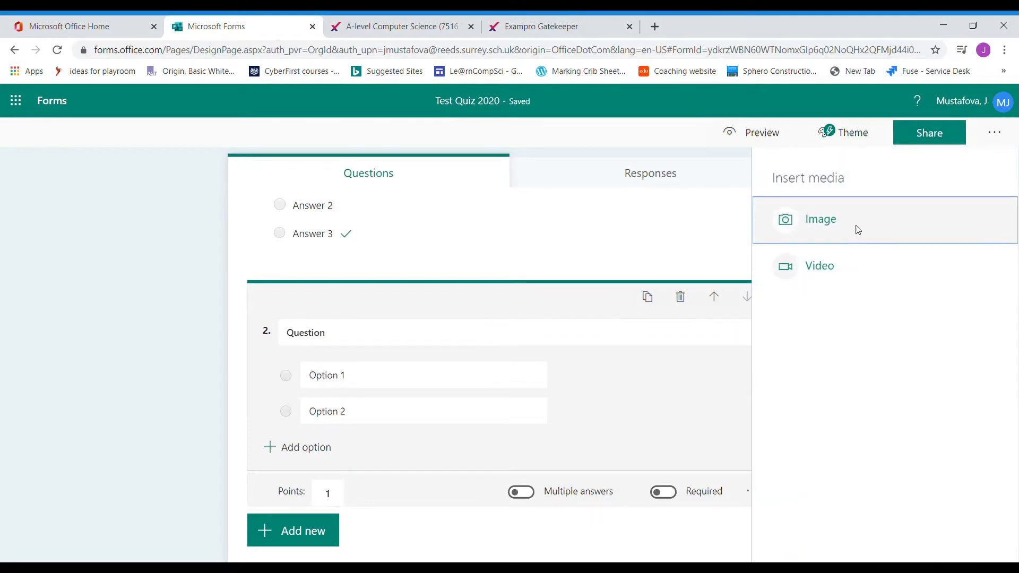
left_click(859, 230)
left_click(860, 215)
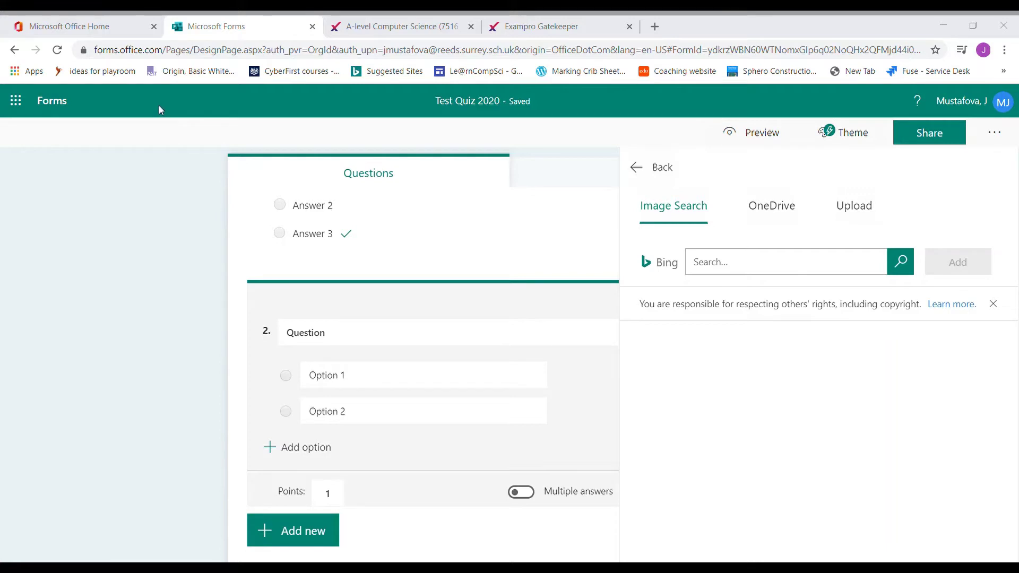
left_click(384, 317)
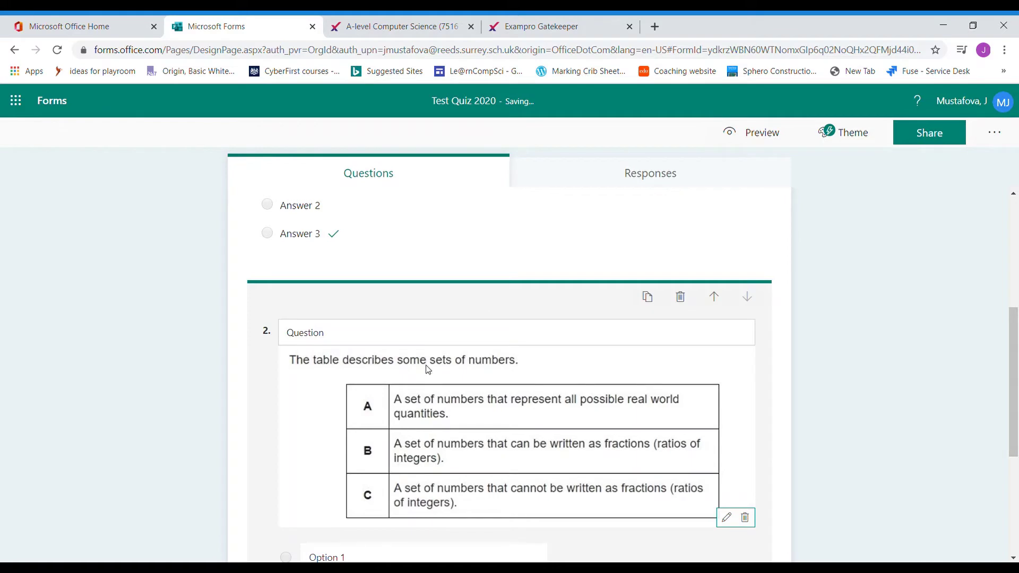
- Copy the text of part (a) from the A-level Computer Science page and paste it as question 2's text in Microsoft Forms
left_click(406, 22)
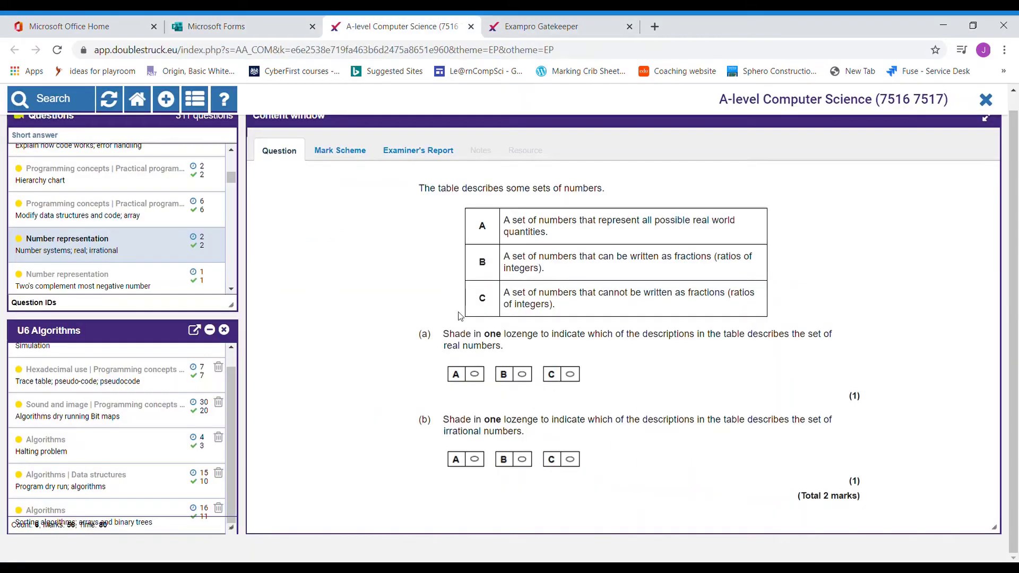
left_click_drag(445, 335, 507, 355)
key("ctrl+c")
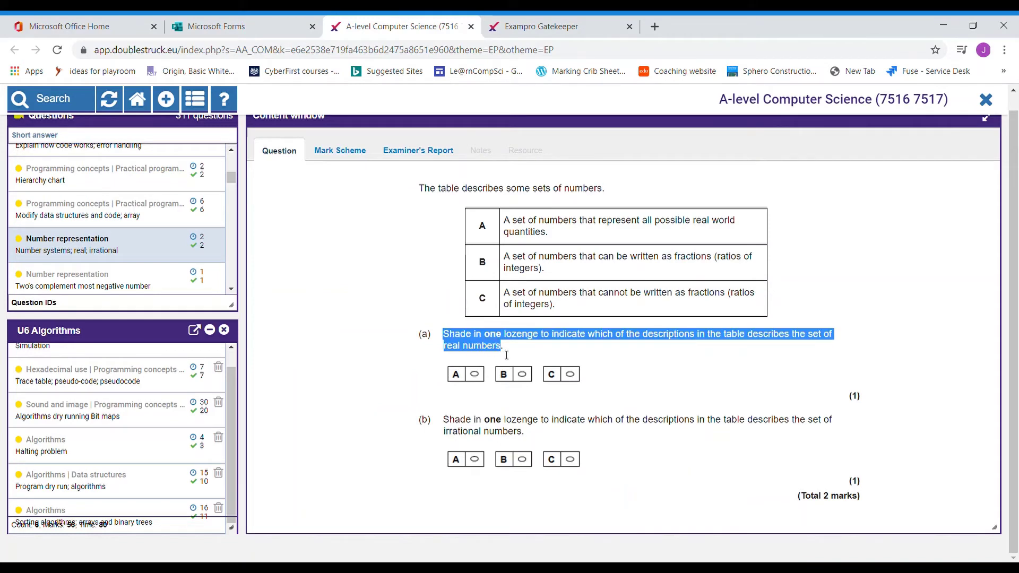
left_click(241, 26)
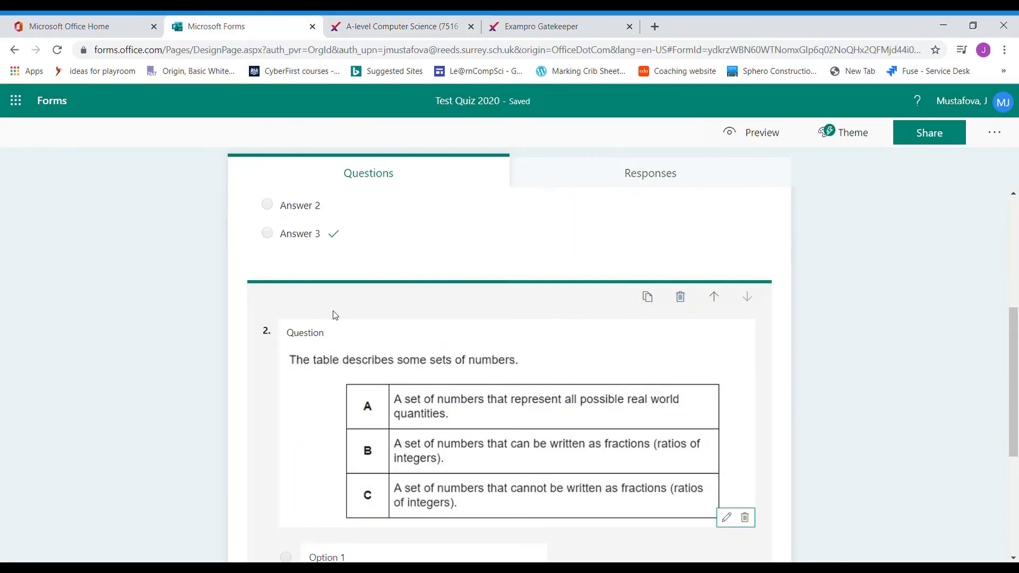
left_click(329, 337)
key("ctrl+v")
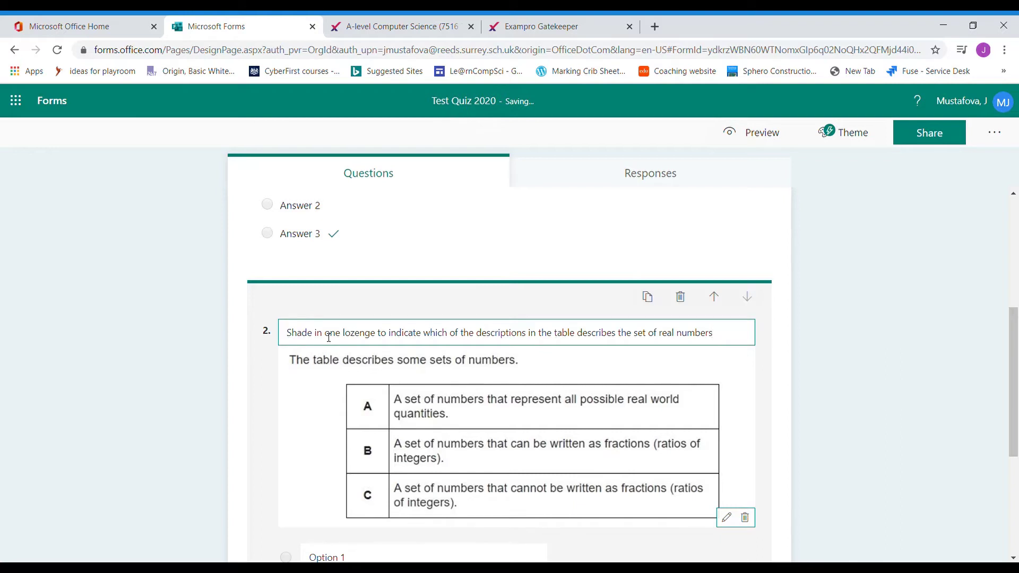
- Replace "Shade in one lozenge to" at the start of question 2 with "Select A, B or C to"
left_click_drag(287, 334, 389, 340)
type("Select A")
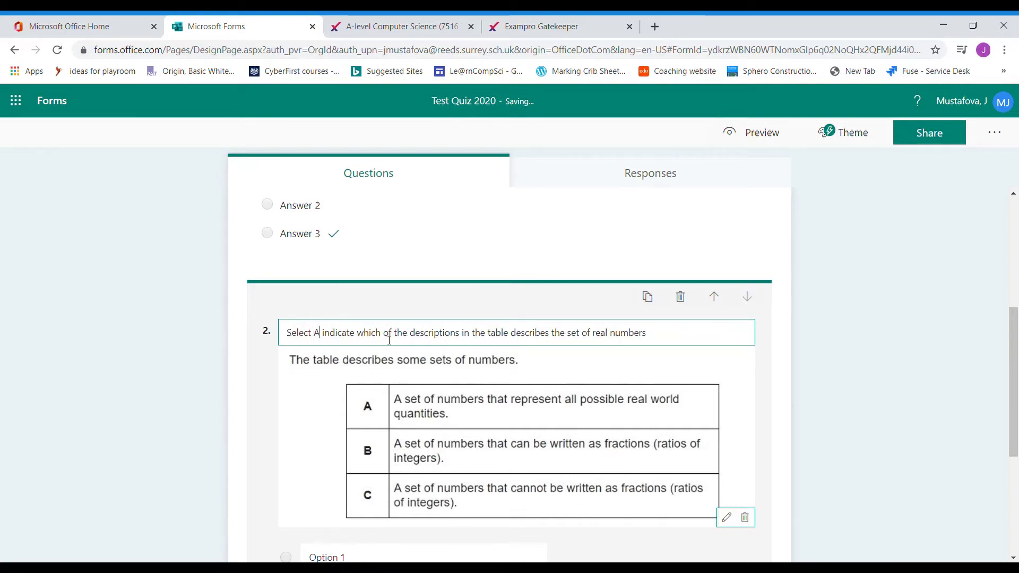
type(", B")
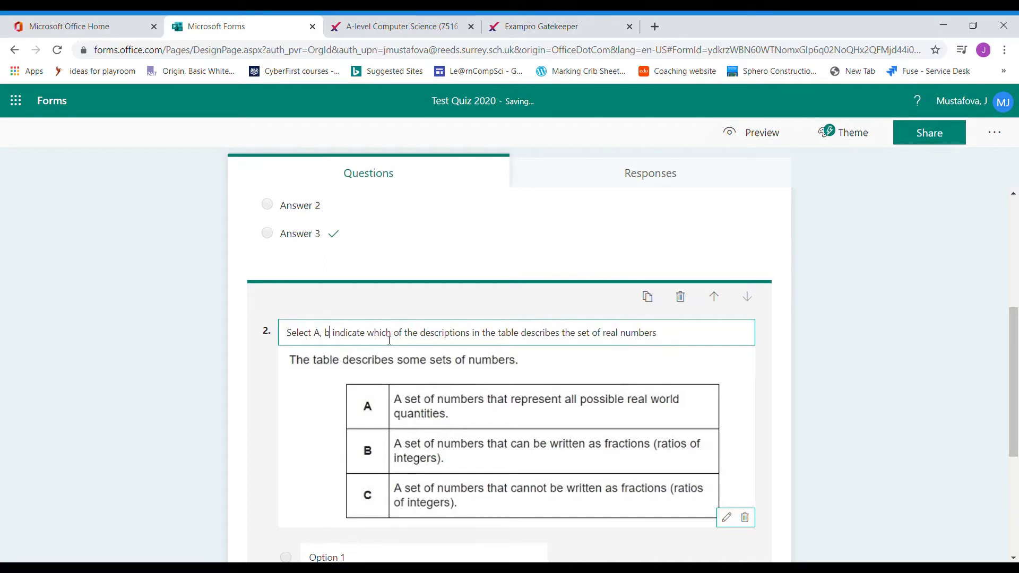
type(" or C to")
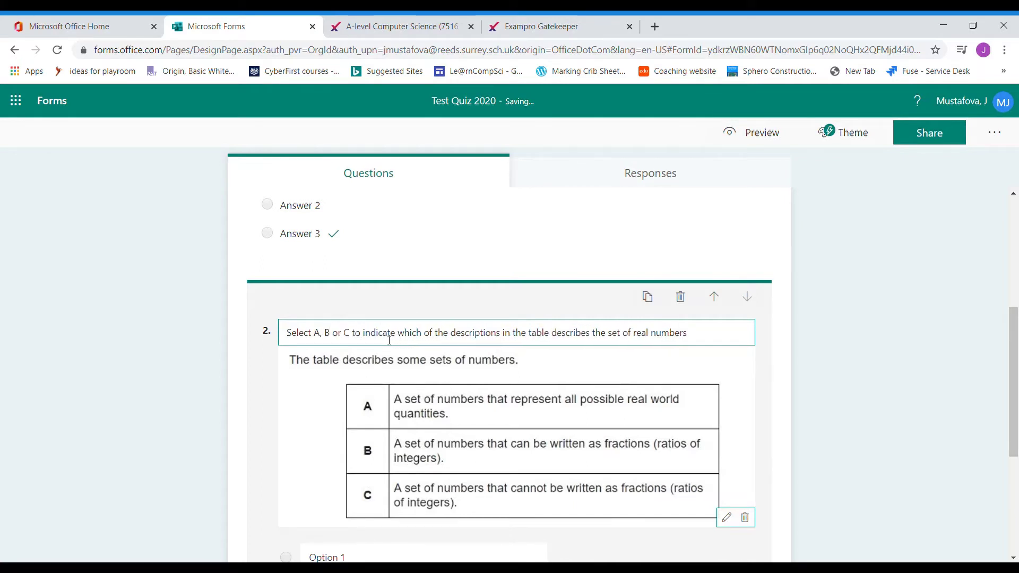
left_click(761, 369)
- Enter A, B and C as the three answer options of question 2
scroll(761, 369, "down", 1)
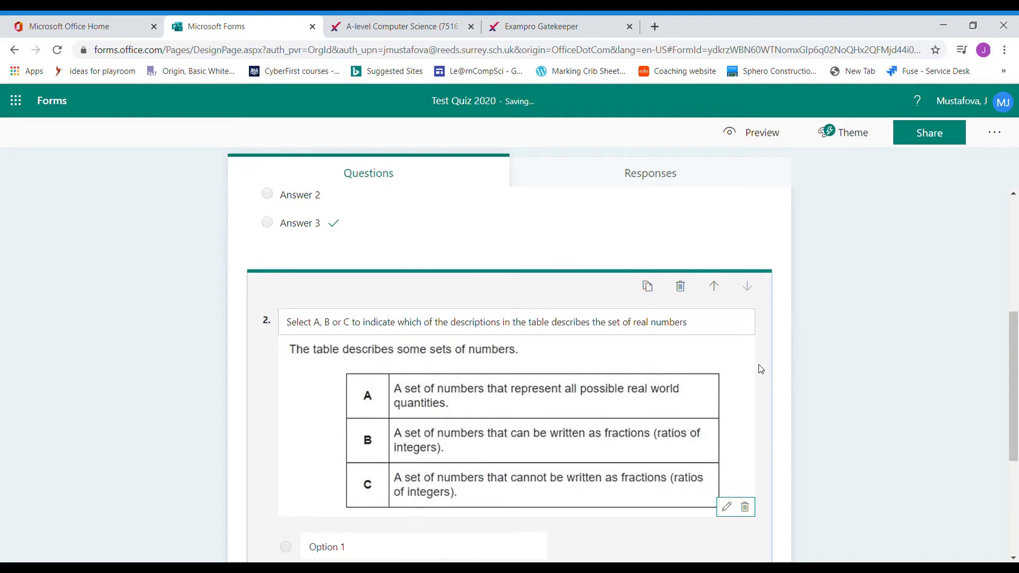
scroll(761, 369, "down", 3)
left_click(404, 392)
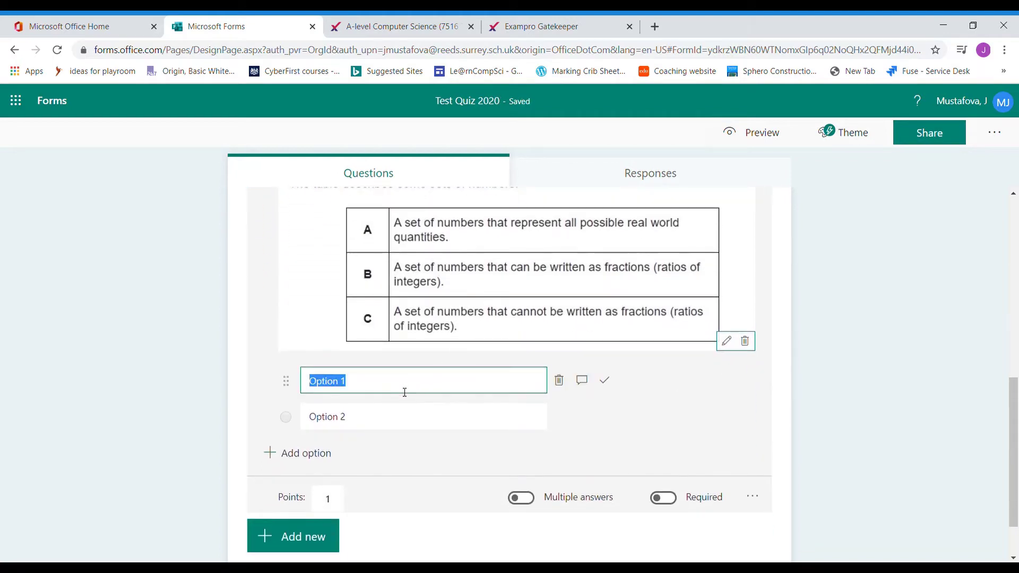
type("A")
left_click(393, 409)
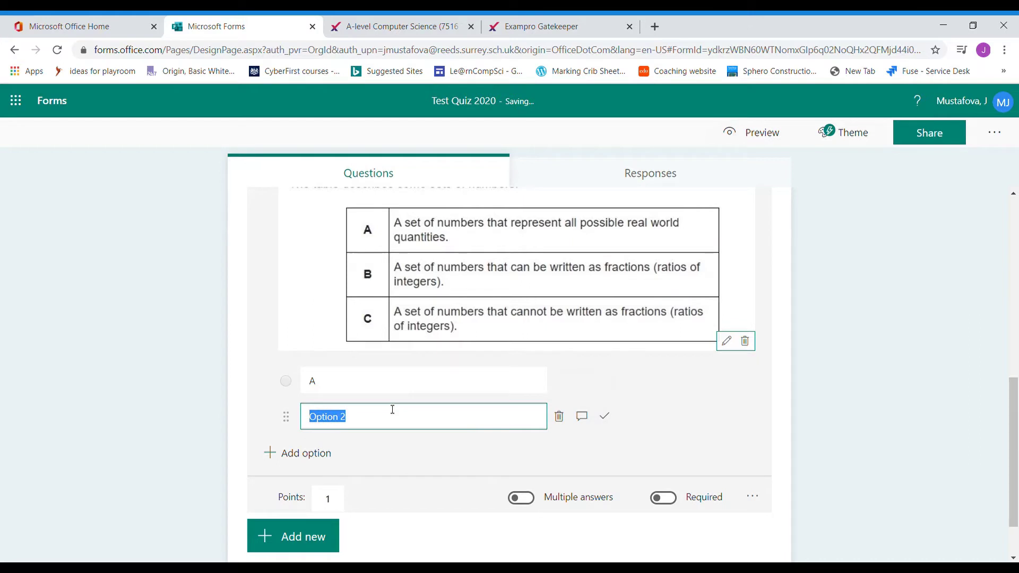
type("B")
left_click(340, 453)
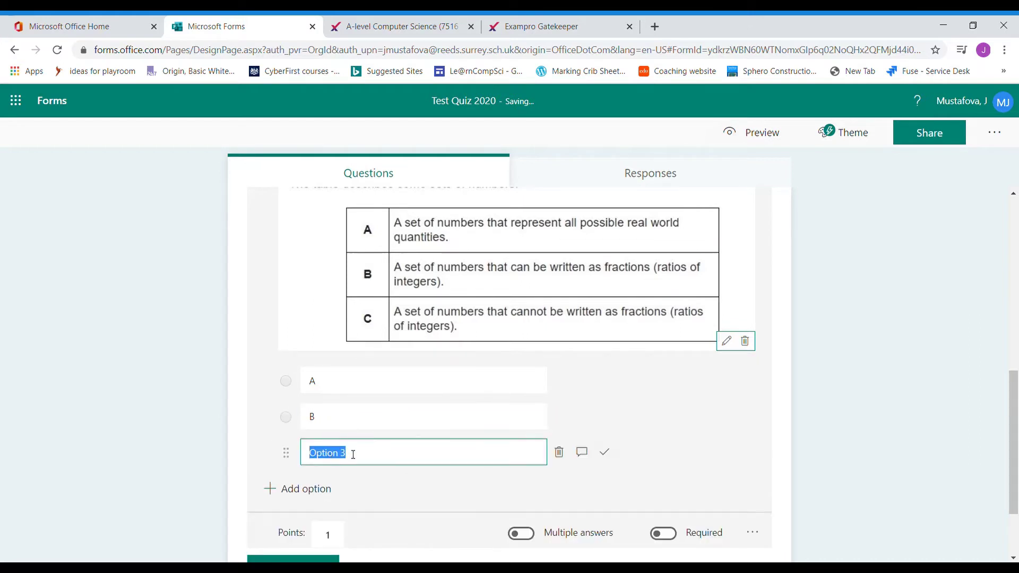
type("C")
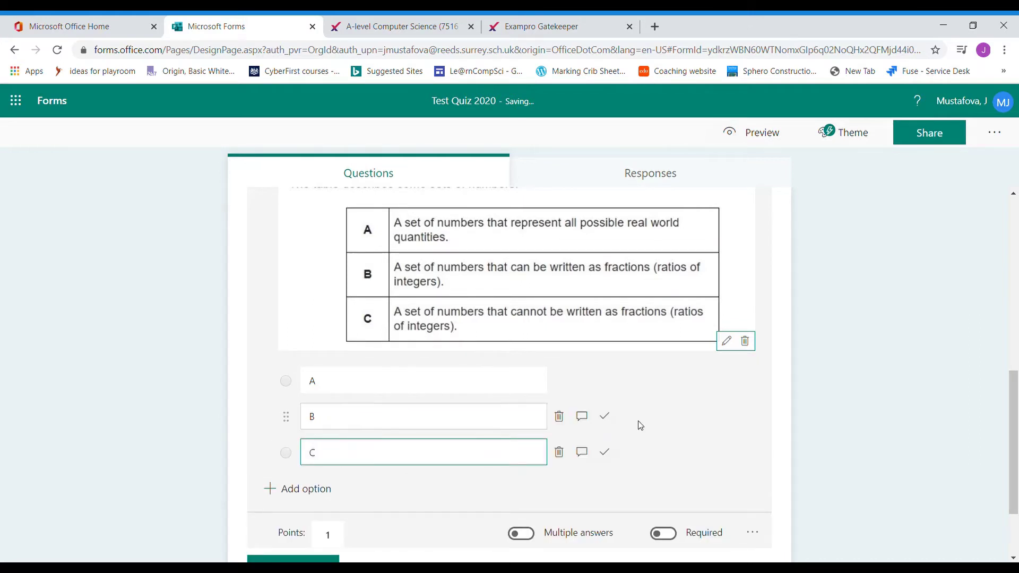
- Consult the mark scheme and examiner's report on the A-level Computer Science page and mark A as question 2's correct answer in Microsoft Forms
scroll(730, 412, "up", 2)
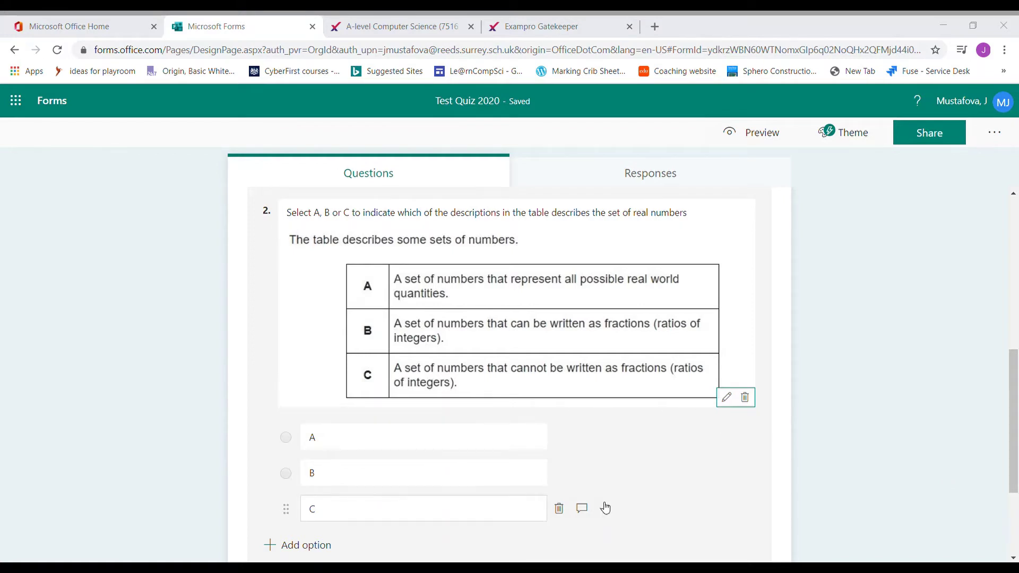
scroll(607, 504, "down", 3)
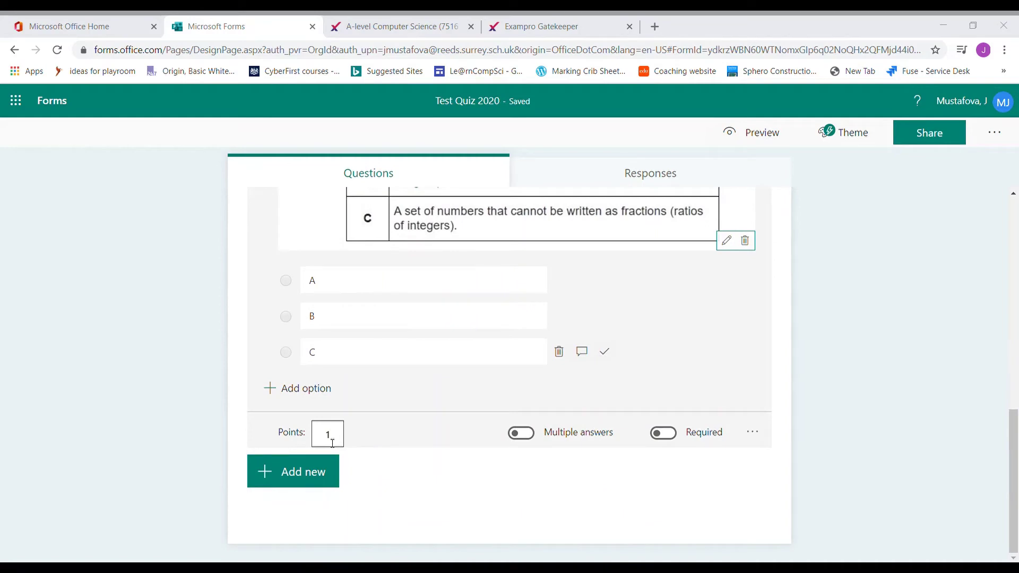
left_click(405, 26)
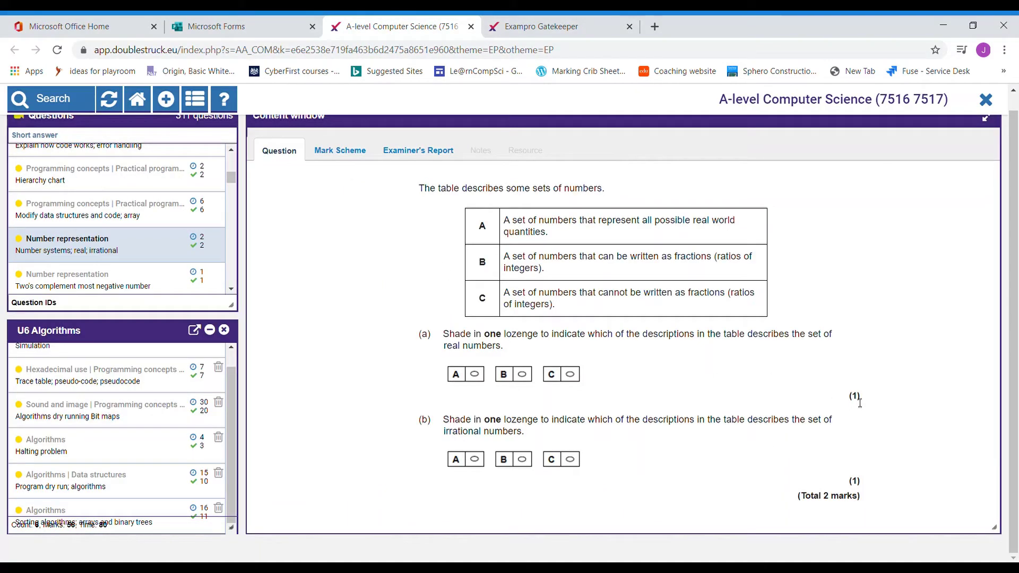
left_click(340, 151)
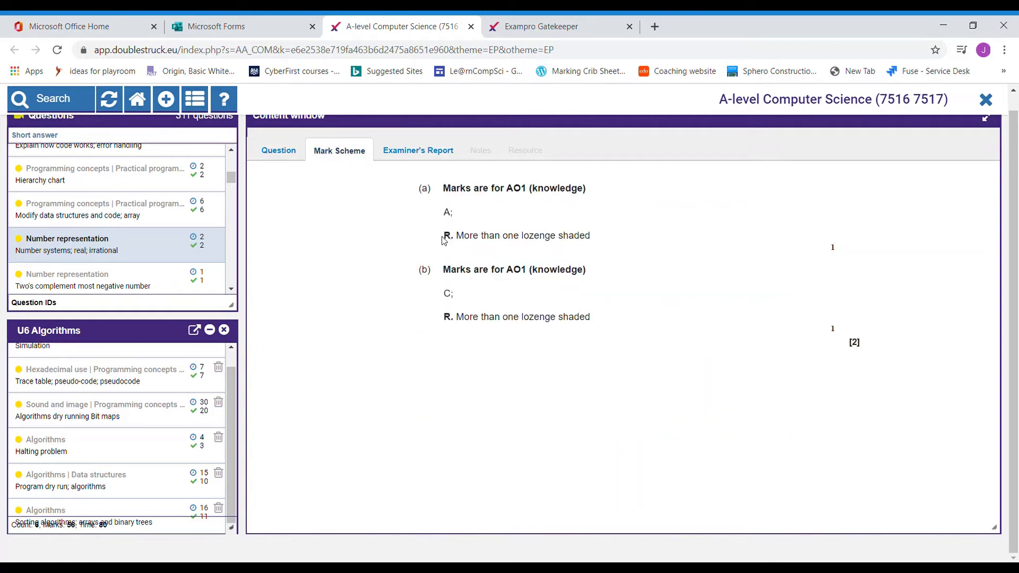
left_click_drag(456, 237, 593, 245)
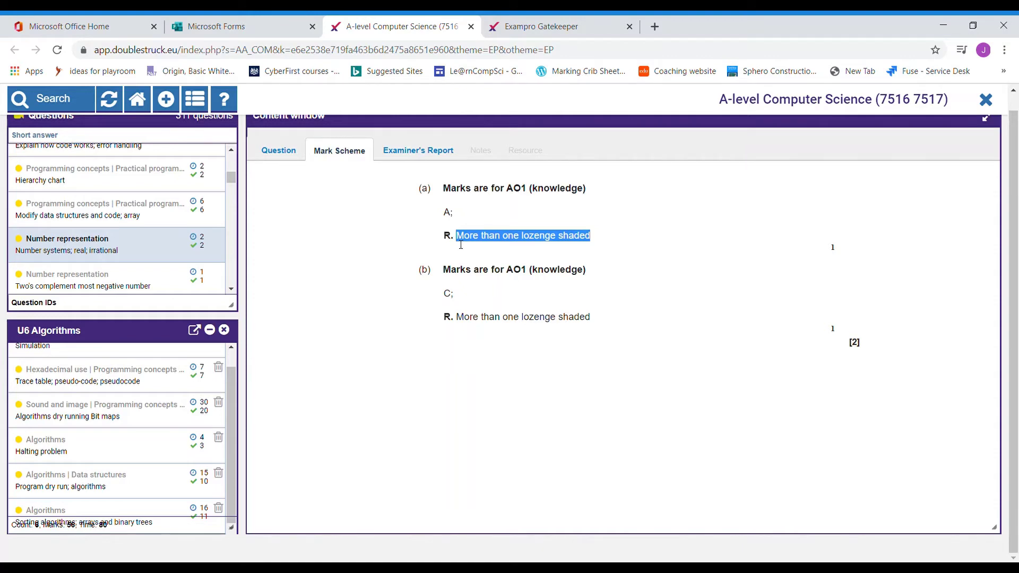
left_click(412, 154)
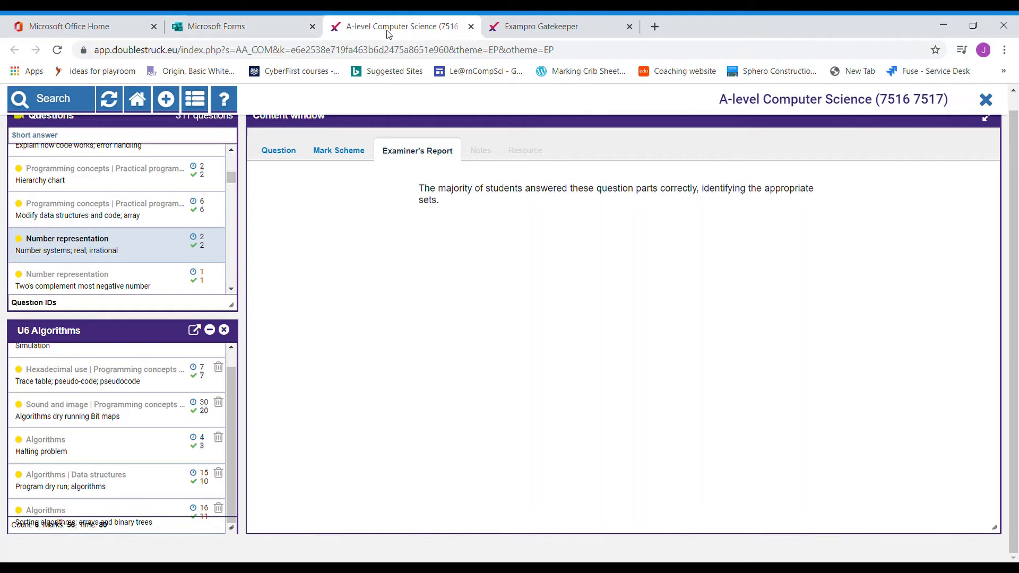
left_click(238, 29)
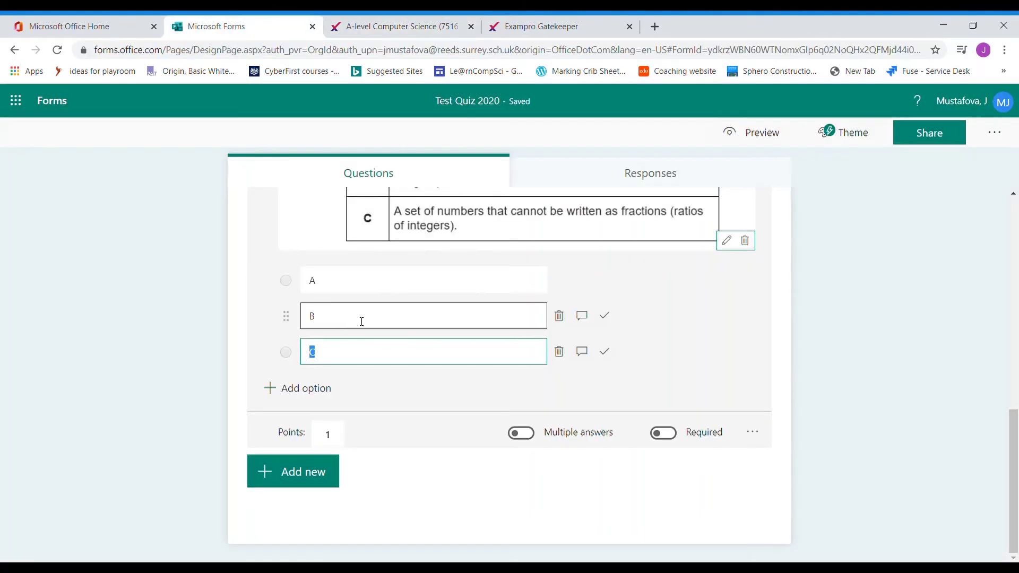
left_click(607, 281)
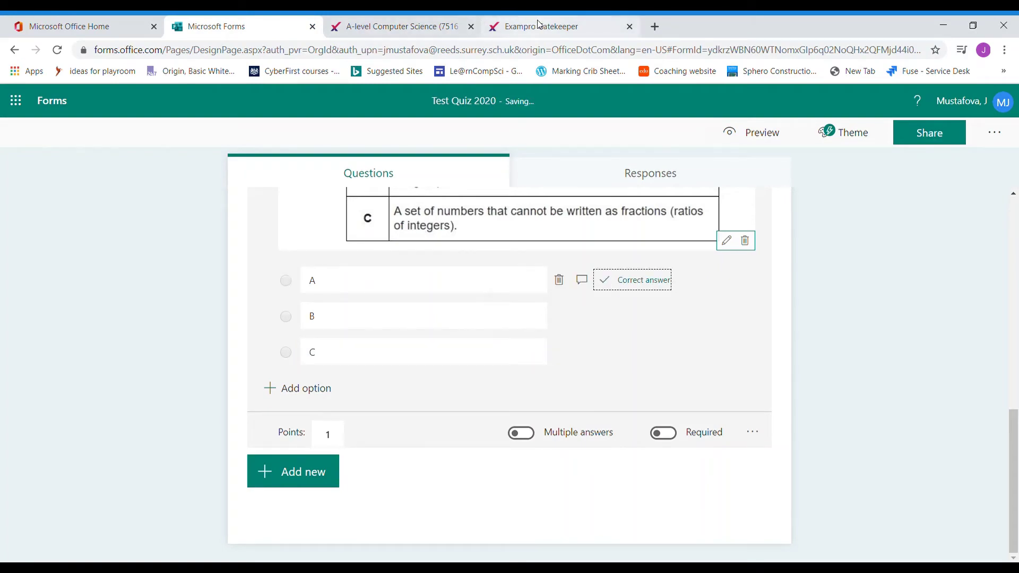
- Recheck the mark scheme and give option A in Microsoft Forms the respondent message "Make sure that only one box is selected at any time"
left_click(399, 26)
left_click(352, 156)
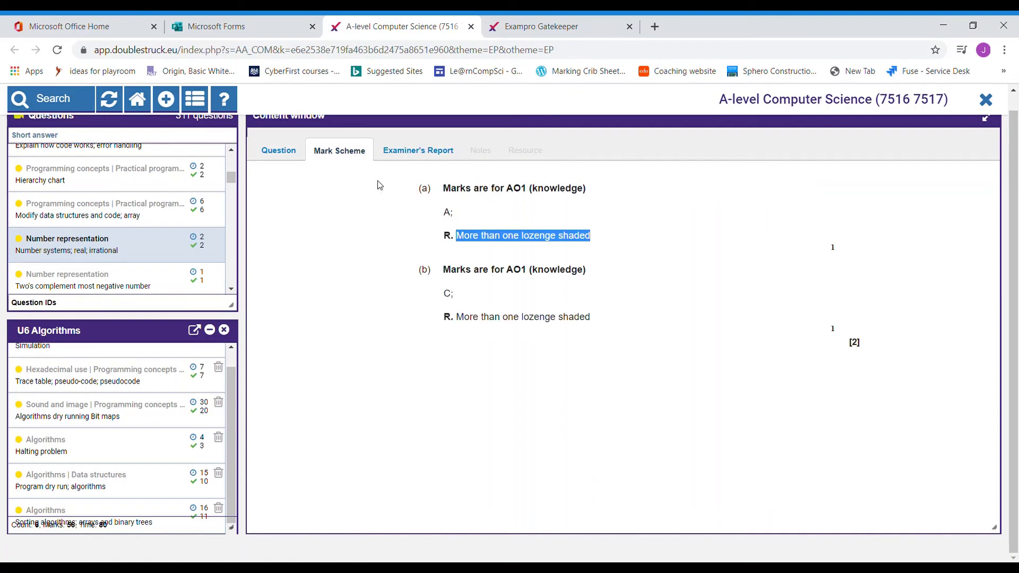
left_click(269, 32)
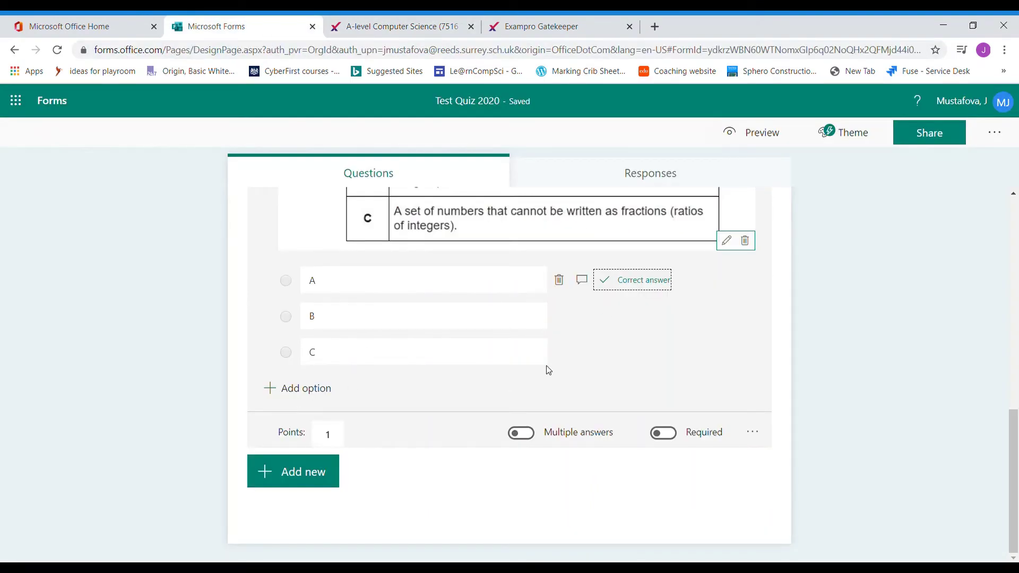
left_click(583, 284)
type("mAKE")
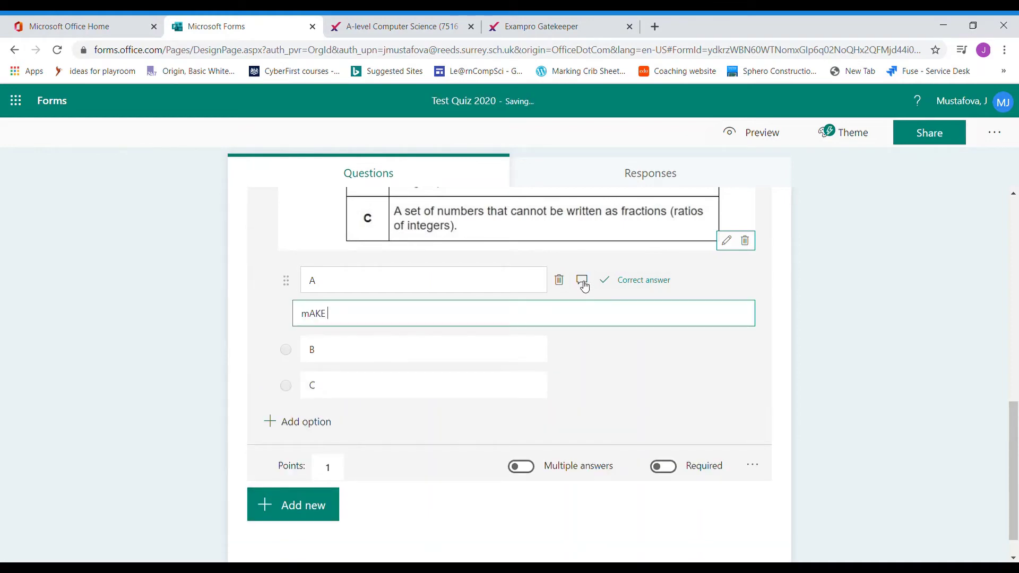
key("BackSpace")
key("BackSpace")
key("BackSpace")
key("BackSpace")
key("Caps_Lock")
type("Make sure that only oe")
key("BackSpace")
key("BackSpace")
type("ne")
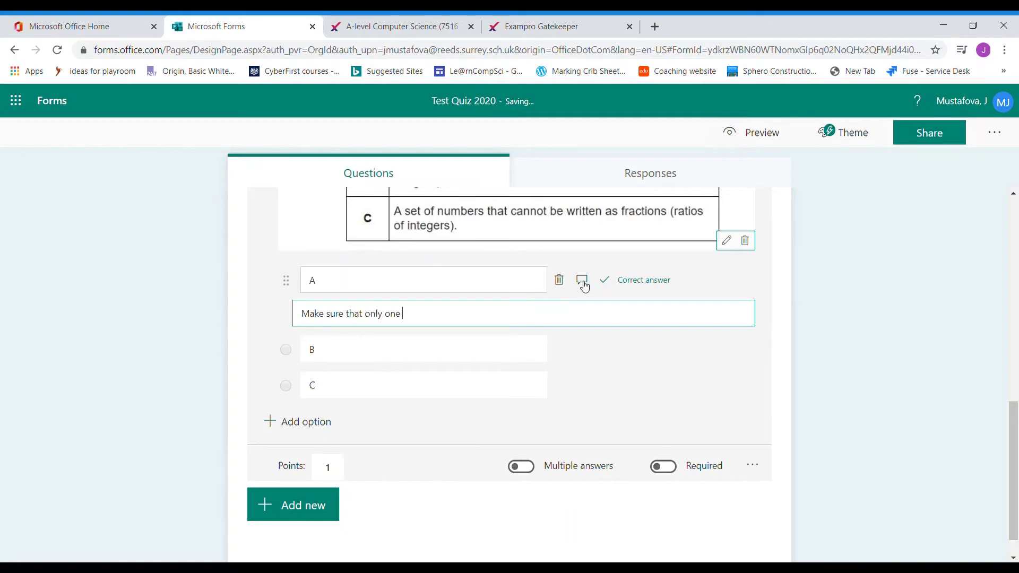
type(" box is selected at any time")
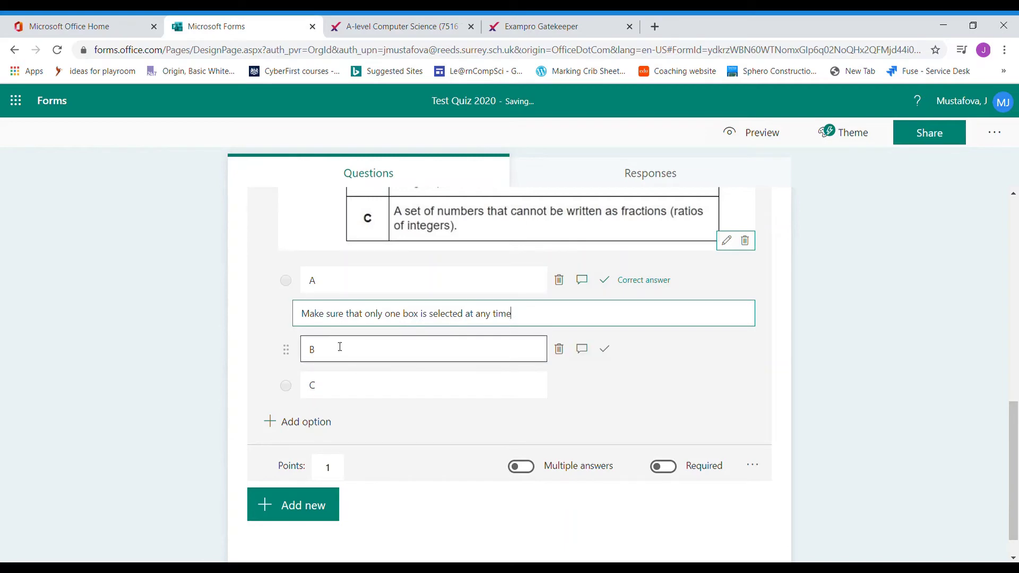
- Move the message "Make sure that only one box is selected at any time" from option A to the end of question 2's text, after a full stop
triple_click(307, 314)
key("BackSpace")
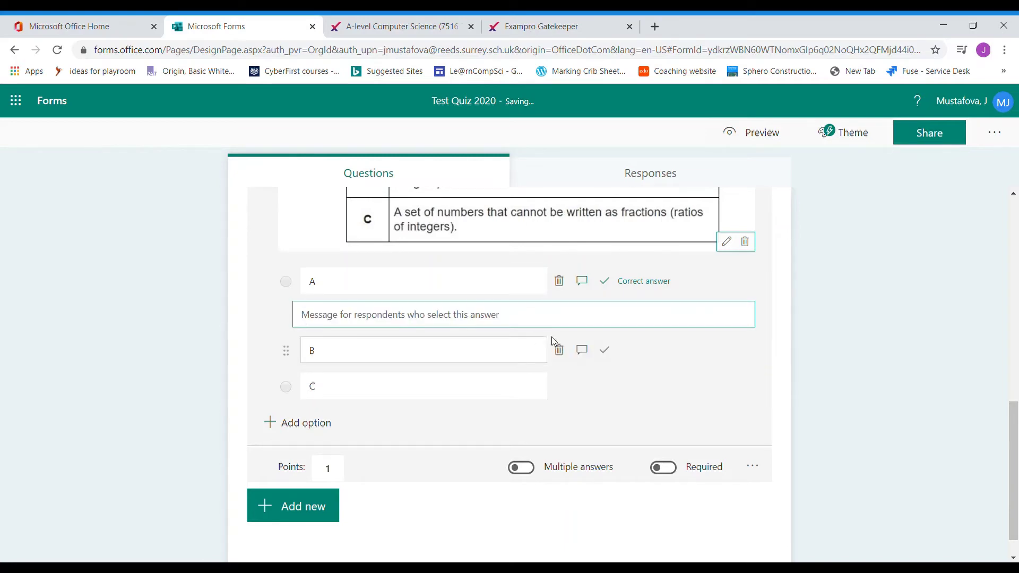
scroll(552, 339, "up", 5)
triple_click(640, 342)
left_click(705, 340)
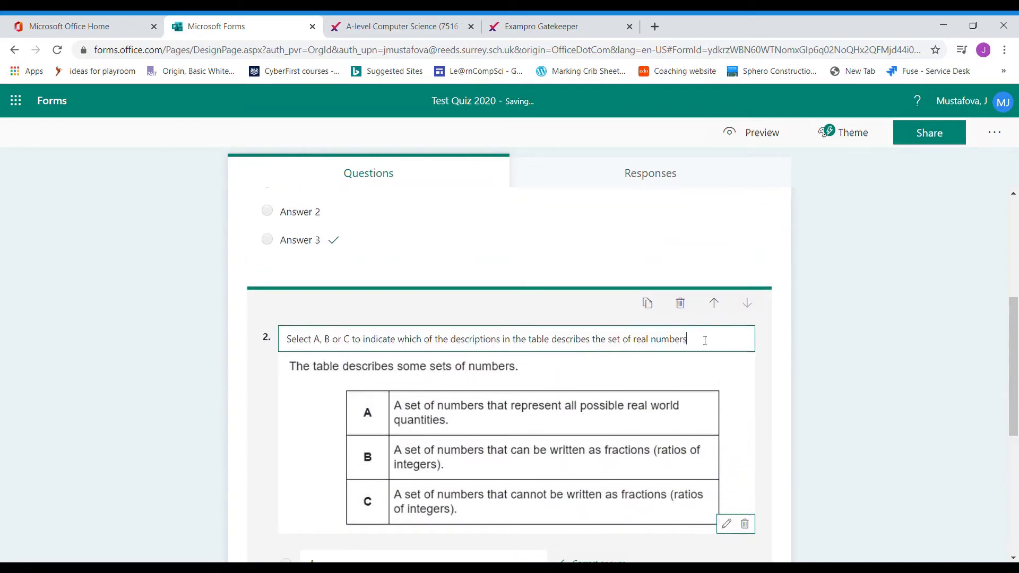
type(". Make sure that only one box is selected at any time")
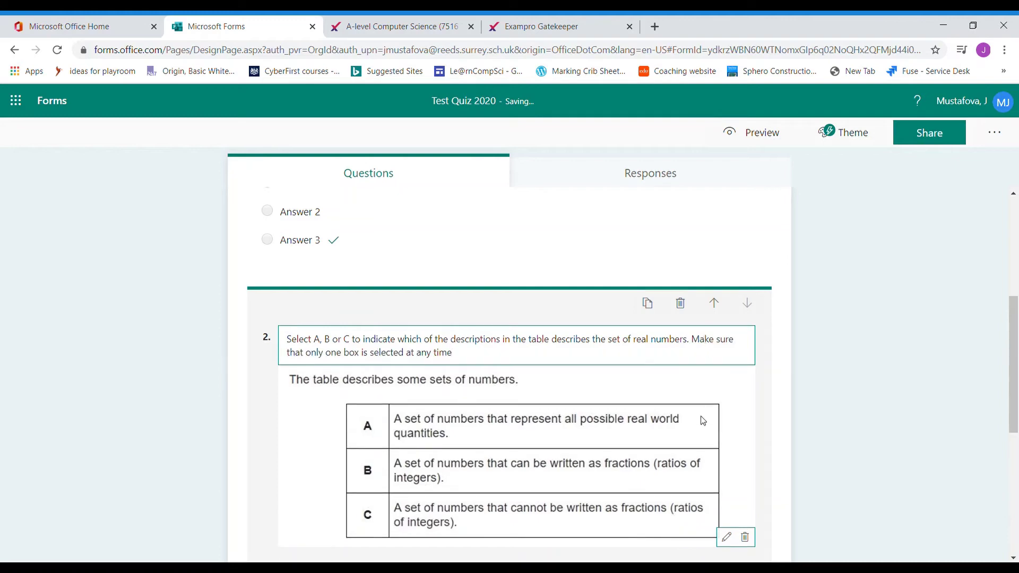
- Compare question 2's points with the marks in the A-level Computer Science mark scheme and return to Microsoft Forms
scroll(705, 417, "down", 6)
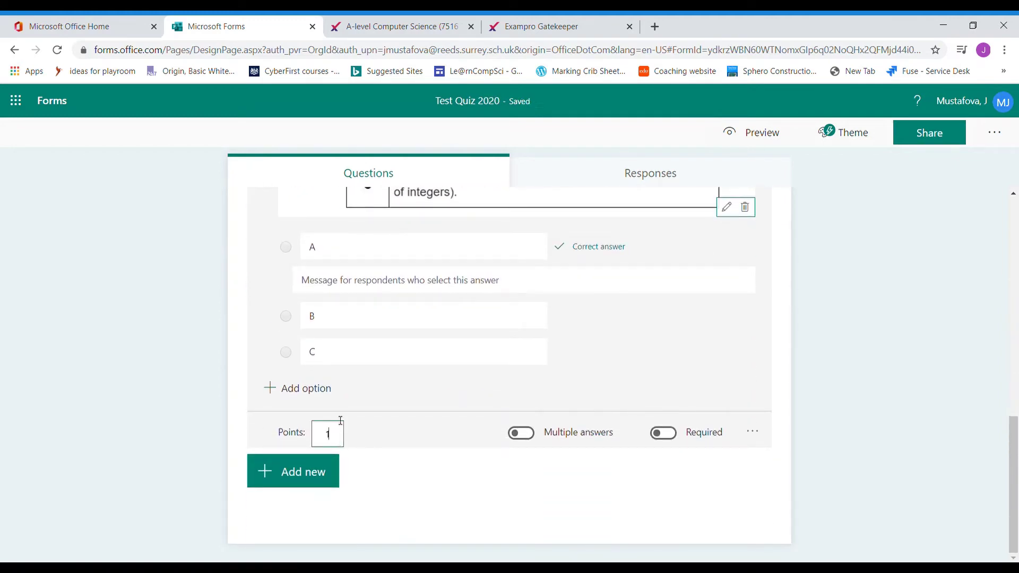
left_click(428, 25)
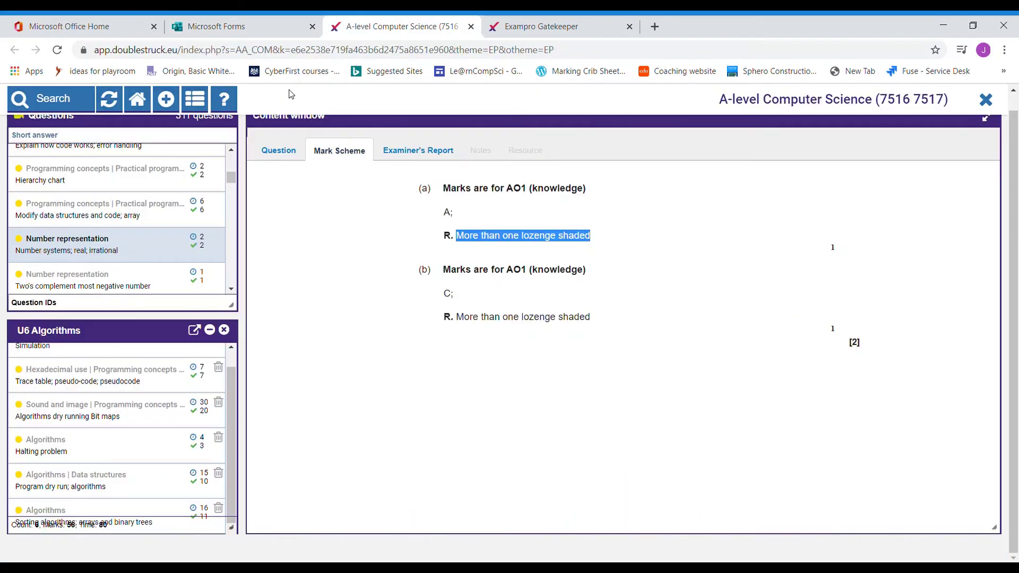
left_click(262, 24)
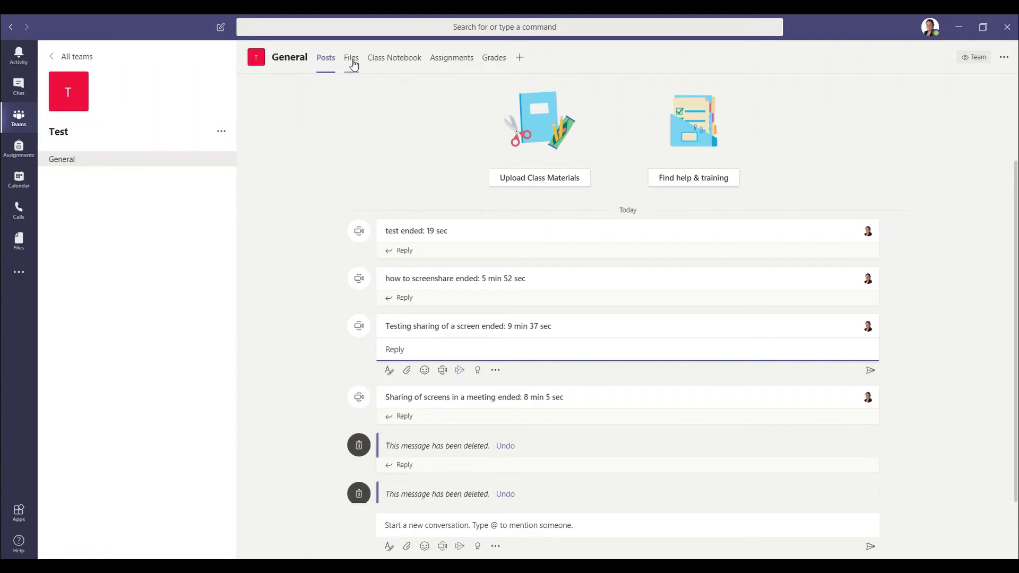
- In Microsoft Teams, add a Forms tab to the General channel using the existing form Test Quiz 2020 to collect responses, with a channel post
left_click(524, 62)
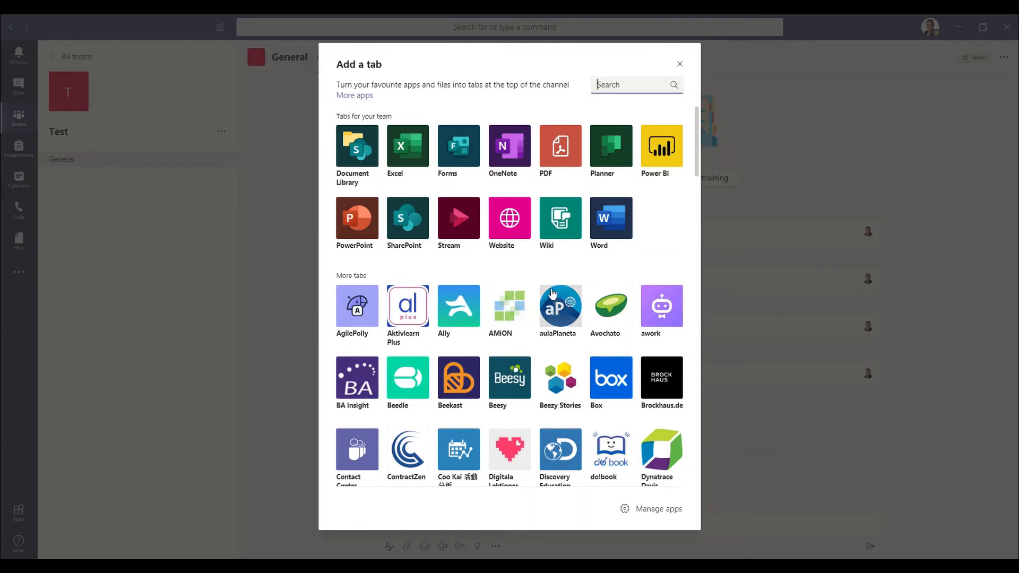
left_click(461, 148)
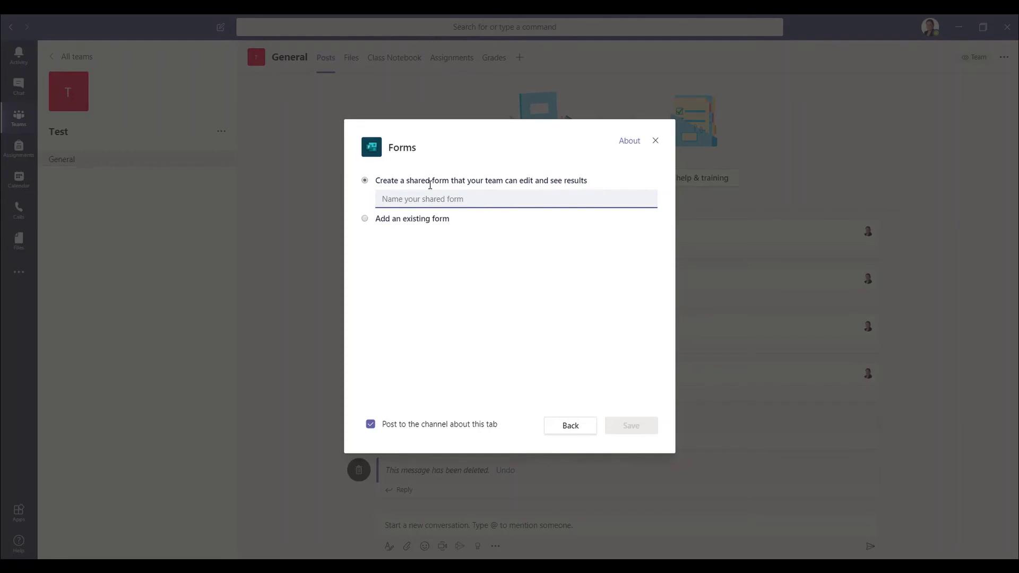
left_click(365, 219)
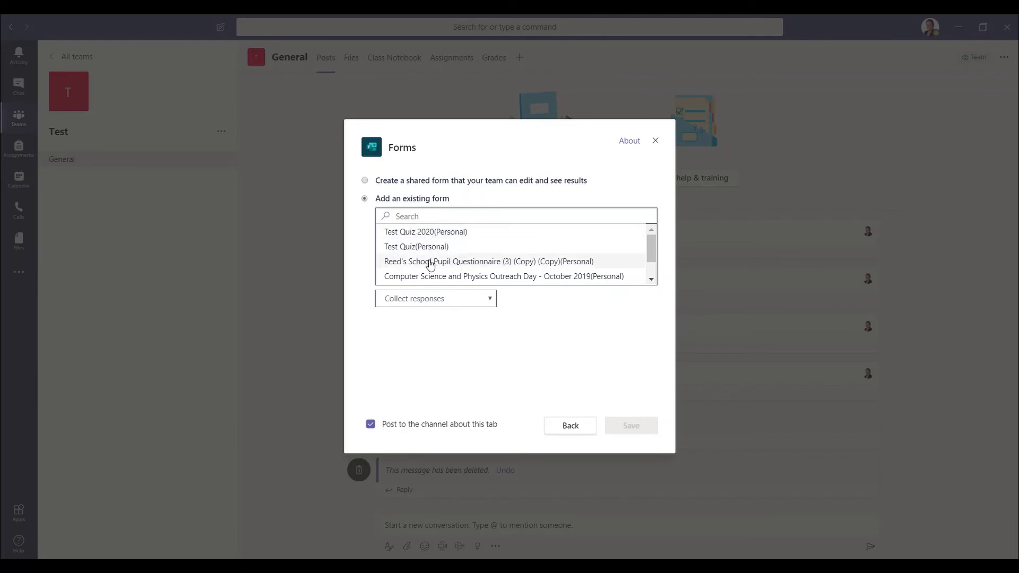
scroll(429, 263, "down", 2)
scroll(429, 266, "up", 2)
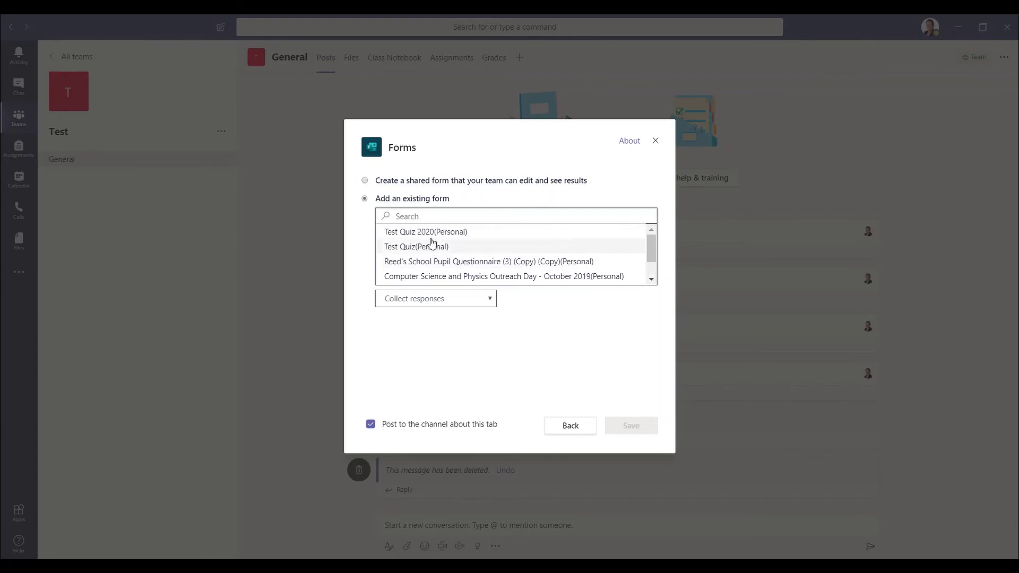
left_click(431, 234)
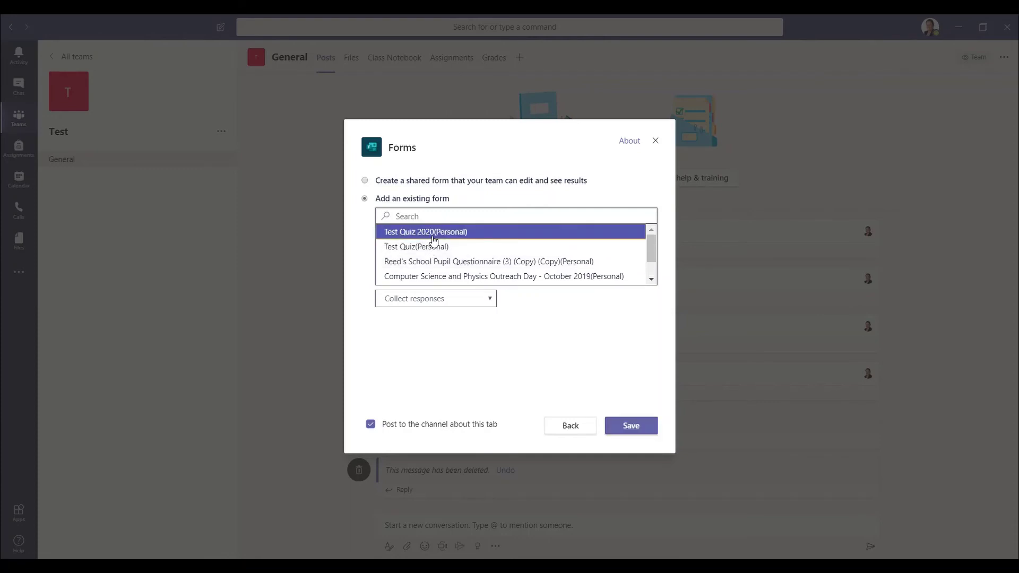
left_click(426, 302)
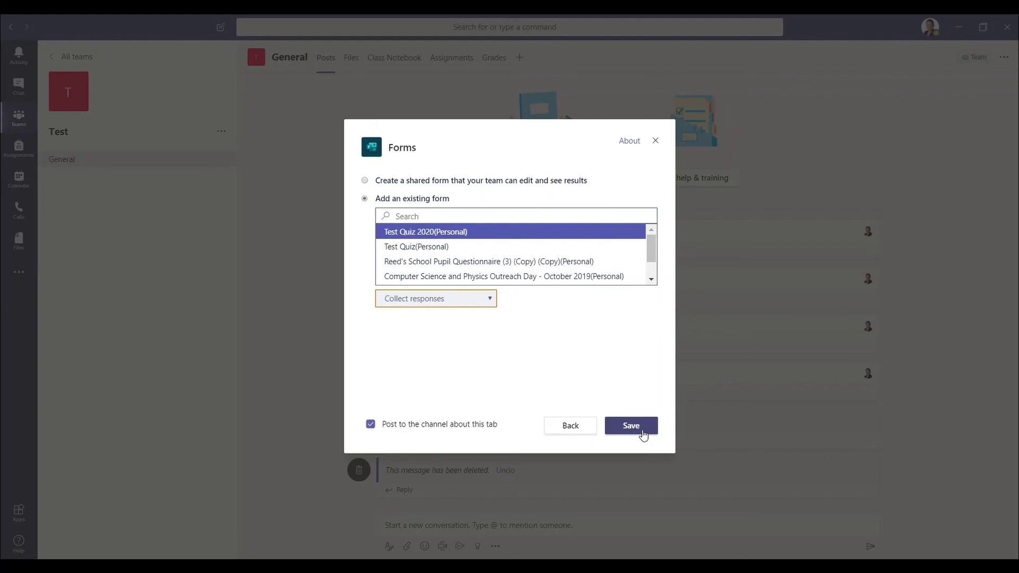
left_click(643, 435)
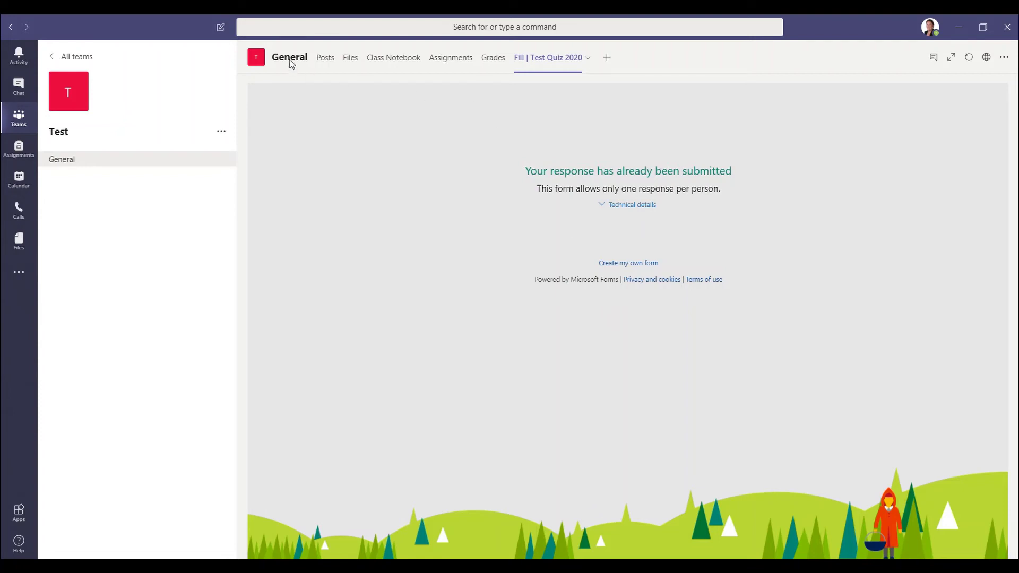
- Start a reply to the General channel post about the Test Quiz 2020 tab with "Good morning hope everyone is well."
left_click(165, 155)
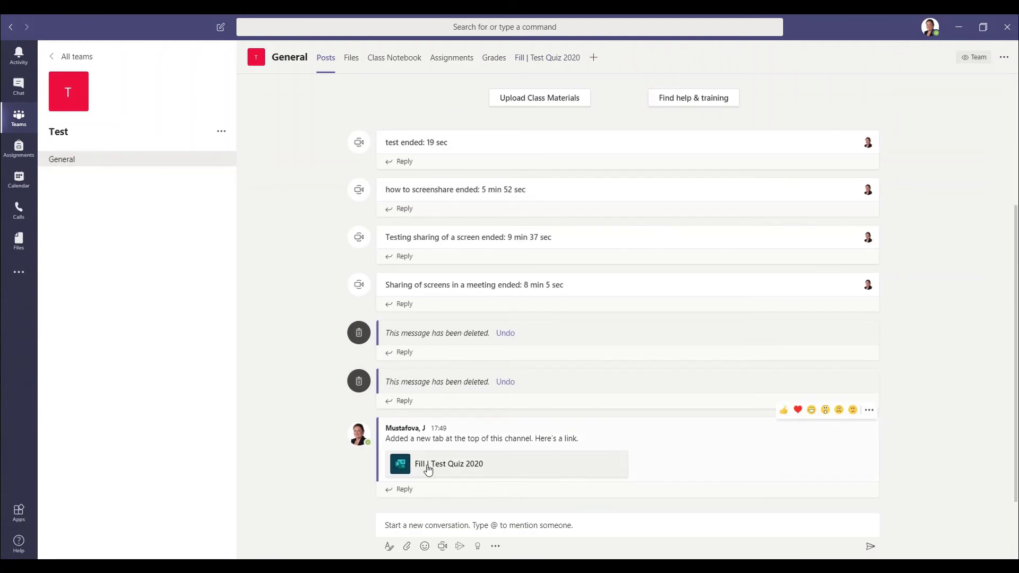
left_click(414, 491)
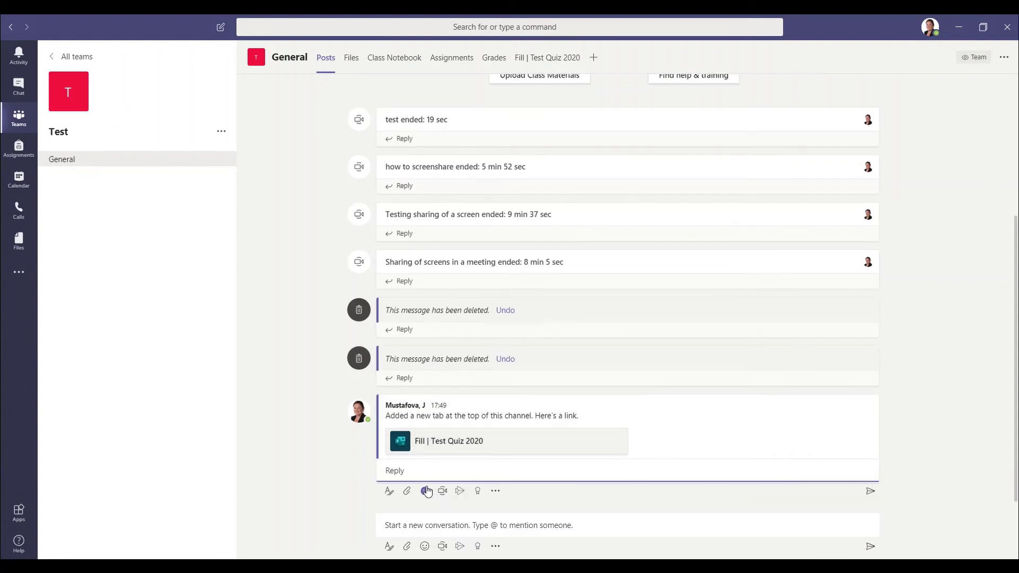
type("Good morning hope everyone is weel.")
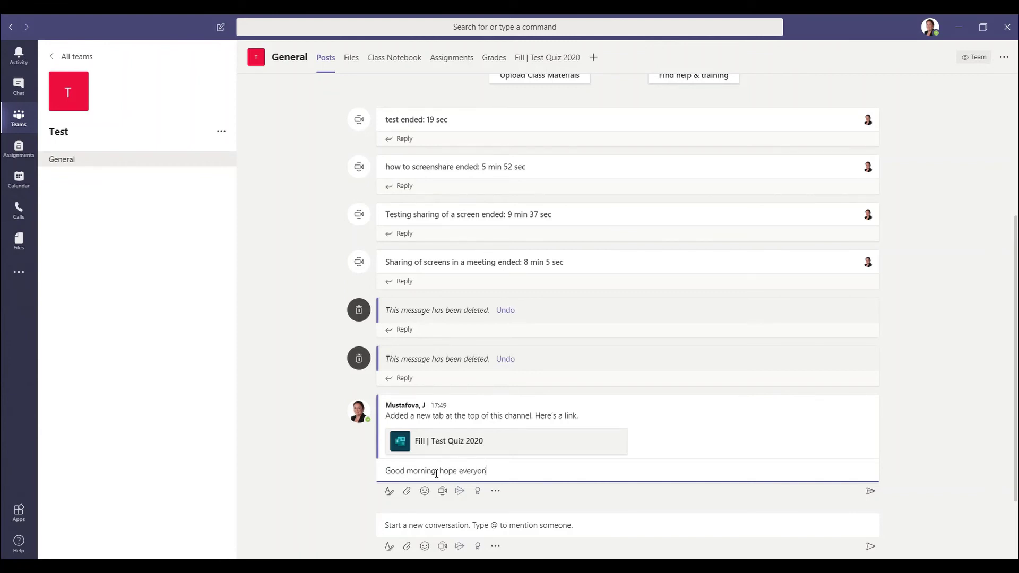
key("BackSpace")
key("BackSpace")
key("BackSpace")
key("BackSpace")
type("ll. Pl")
- Complete the reply with "Please click on the link above and start the assessment. Best of Luck." and post it
type("ease click on the ")
type("link abvoe")
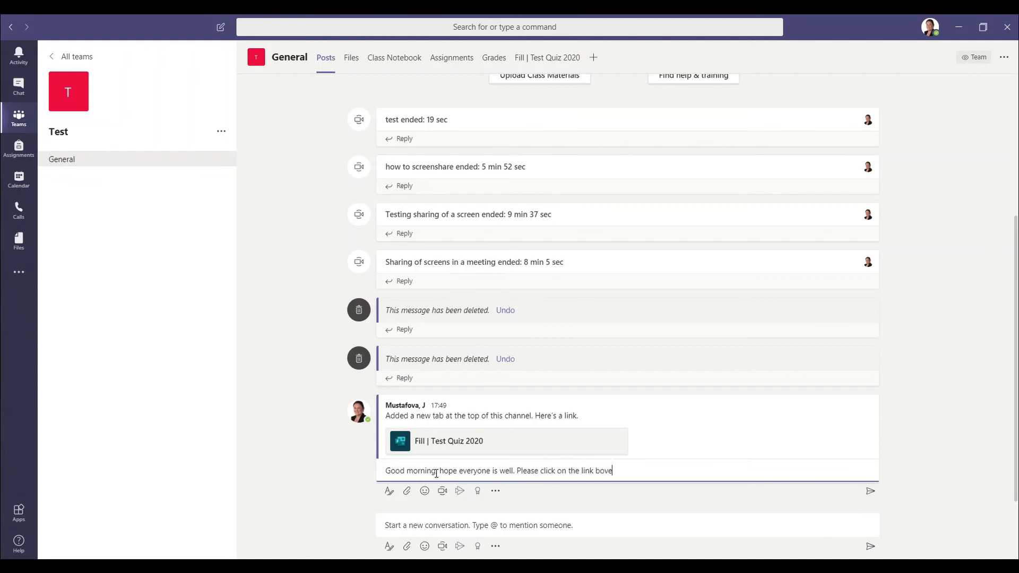
key("BackSpace")
key("BackSpace")
key("BackSpace")
key("BackSpace")
type("bove and start the assessment. Best of")
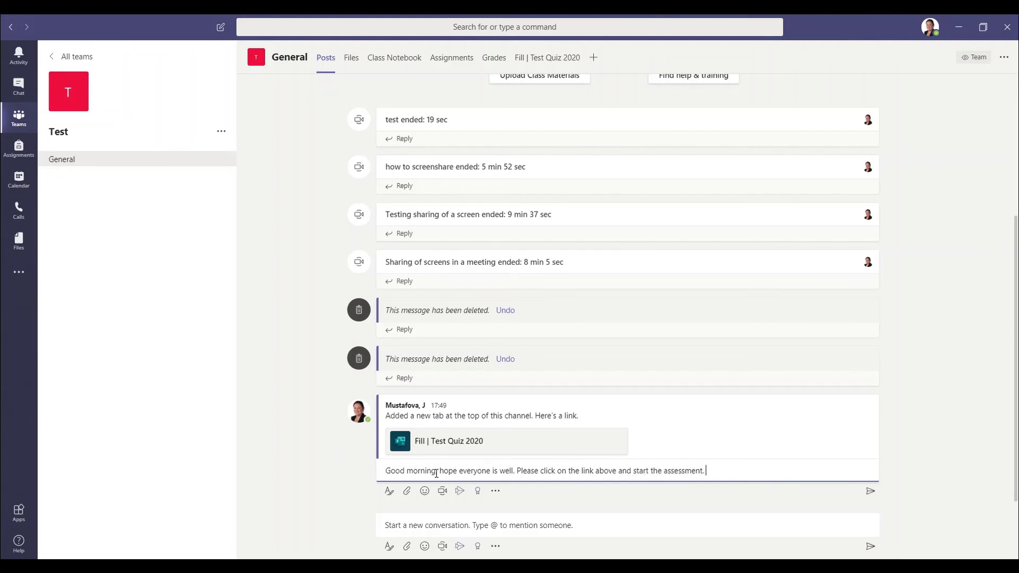
type(" Luc")
key("BackSpace")
key("BackSpace")
type("uck.")
key("Return")
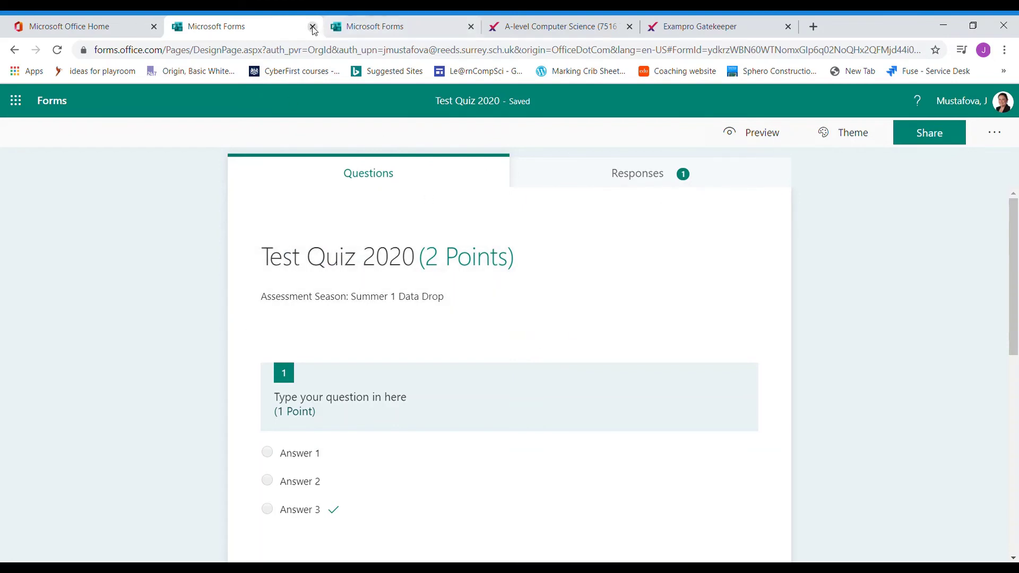
- In Microsoft Forms, reached from Office 365 home, open Test Quiz 2020 and examine its response summary for both questions
left_click(98, 29)
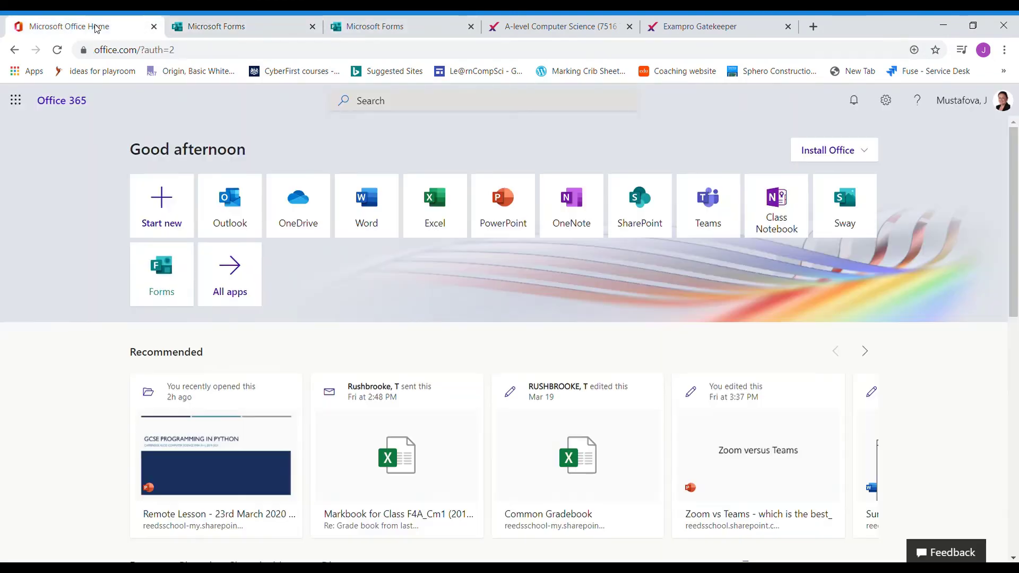
left_click(166, 295)
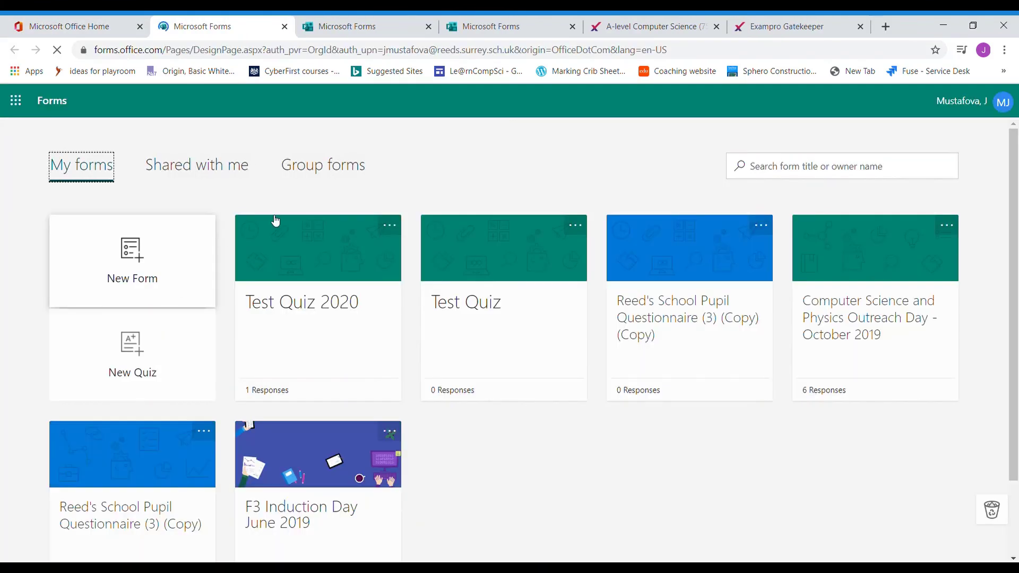
left_click(332, 295)
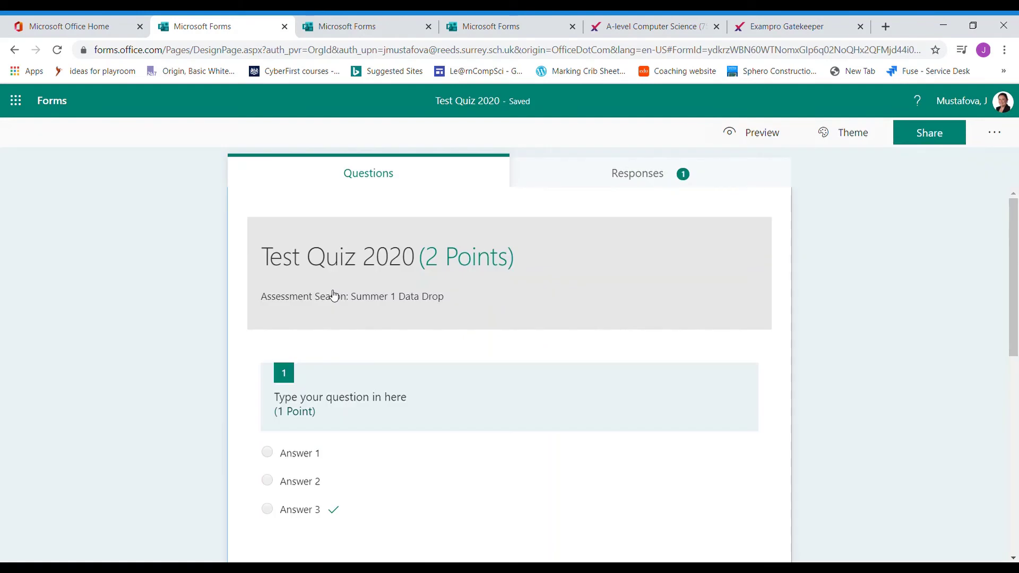
left_click(657, 175)
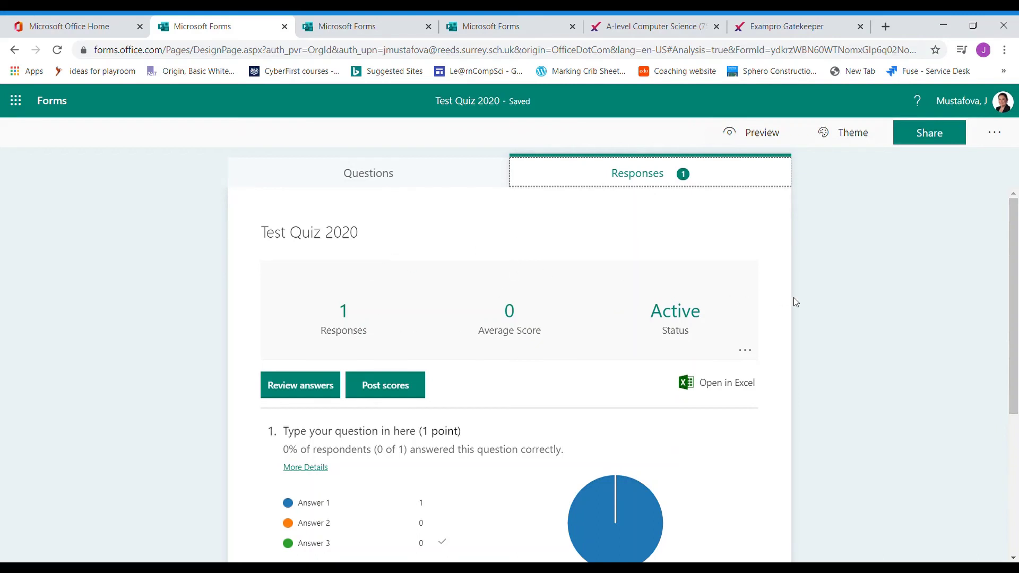
scroll(793, 298, "down", 3)
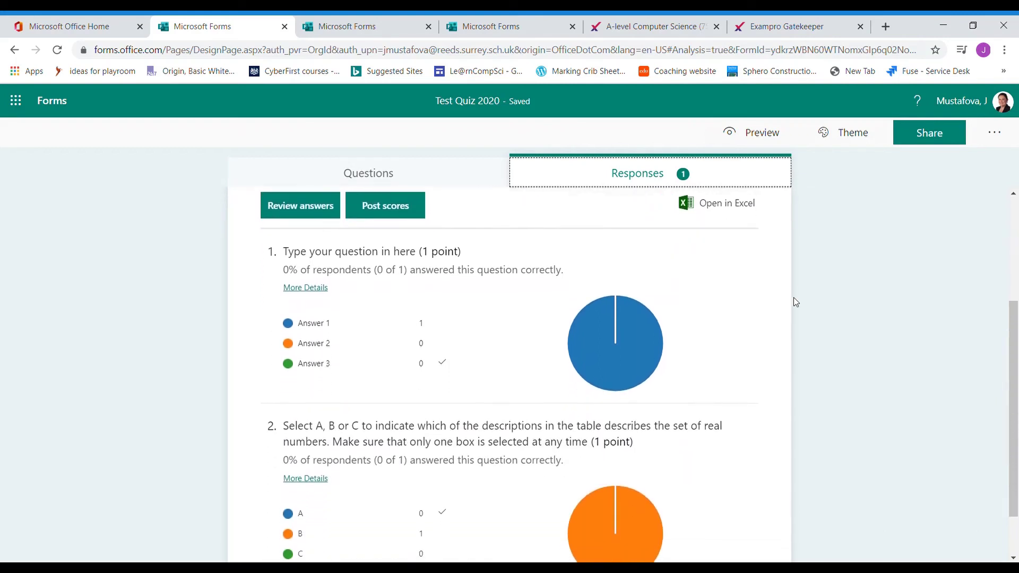
scroll(795, 301, "down", 1)
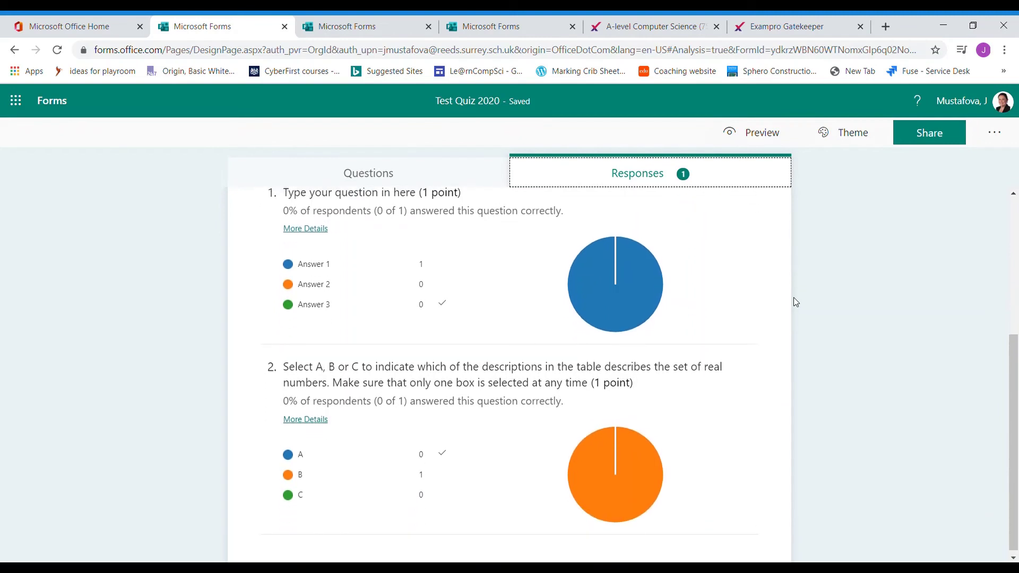
scroll(795, 301, "up", 2)
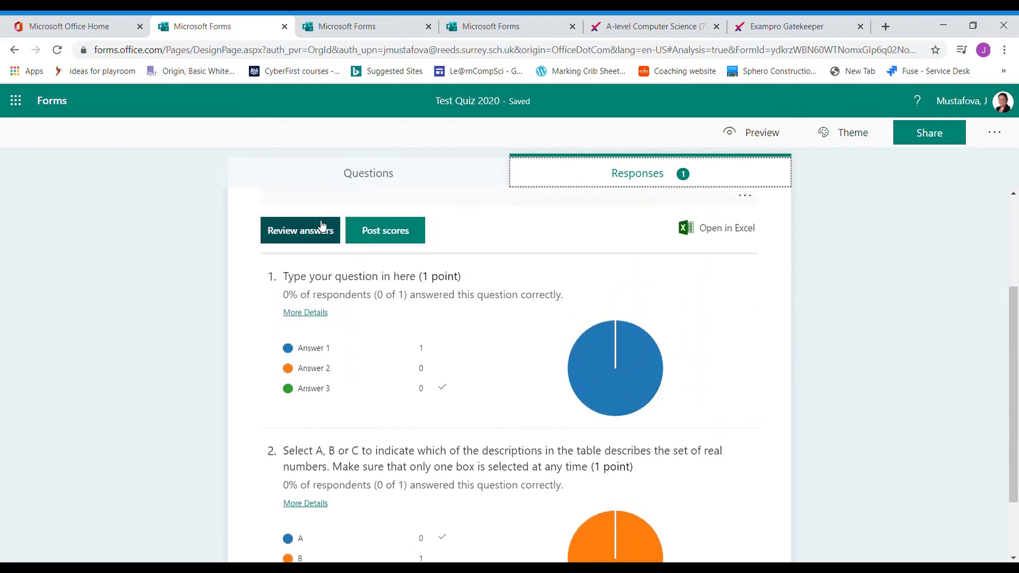
- Review the submitted Test Quiz 2020 answers by person and by question, and return to the response summary
left_click(312, 237)
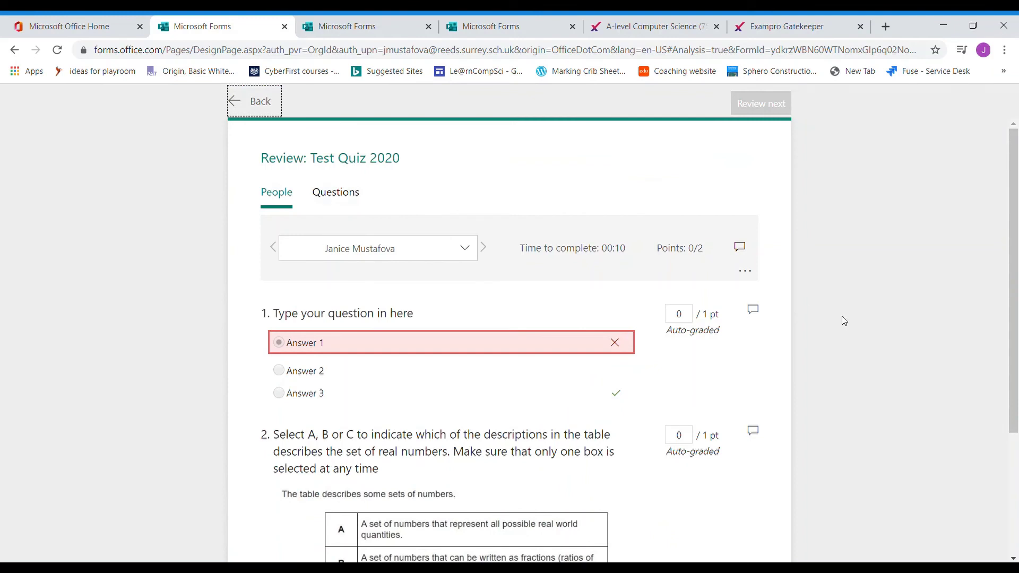
scroll(844, 321, "down", 3)
scroll(844, 320, "down", 1)
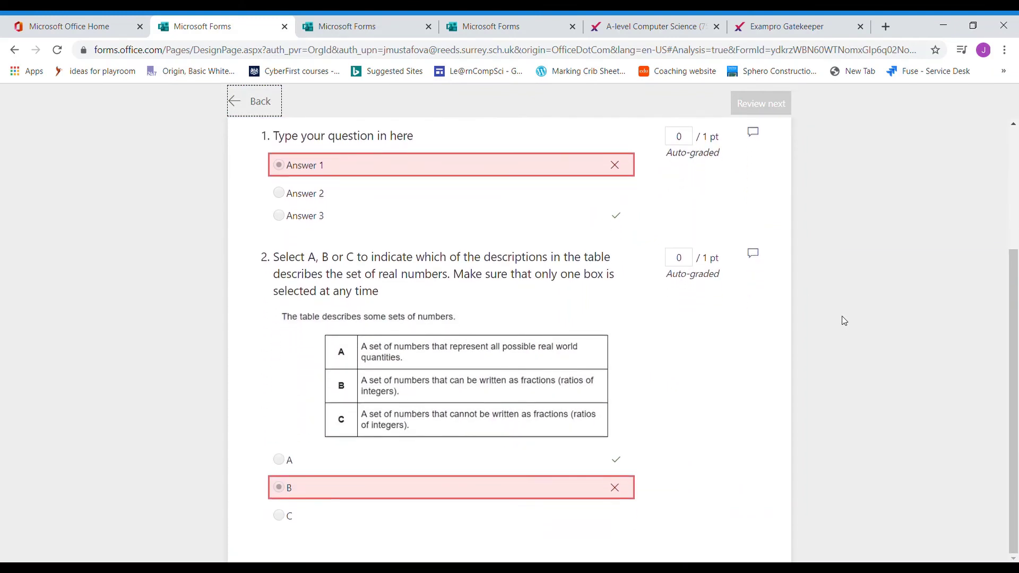
scroll(843, 317, "up", 4)
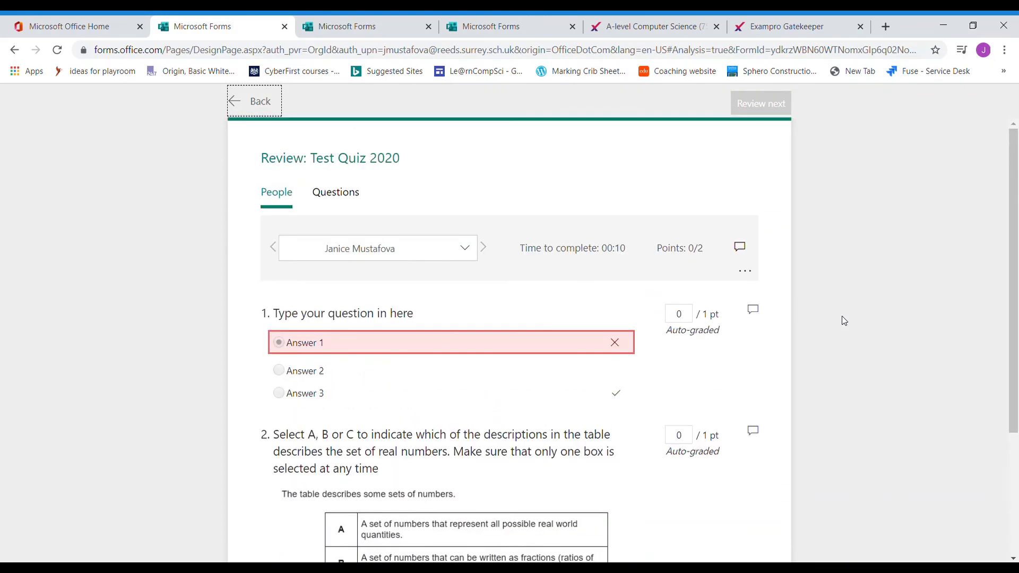
left_click(282, 194)
left_click(331, 195)
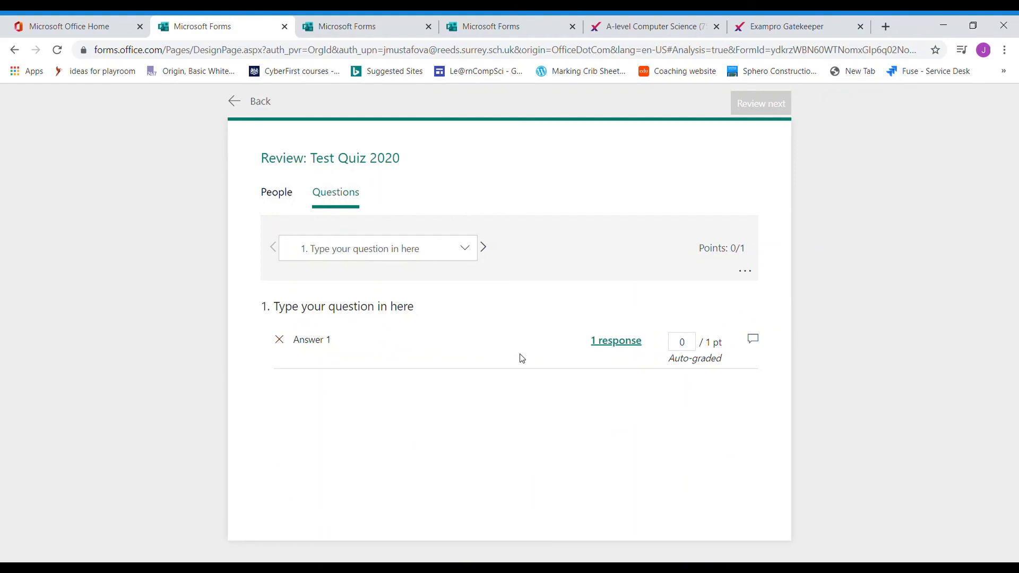
left_click(281, 195)
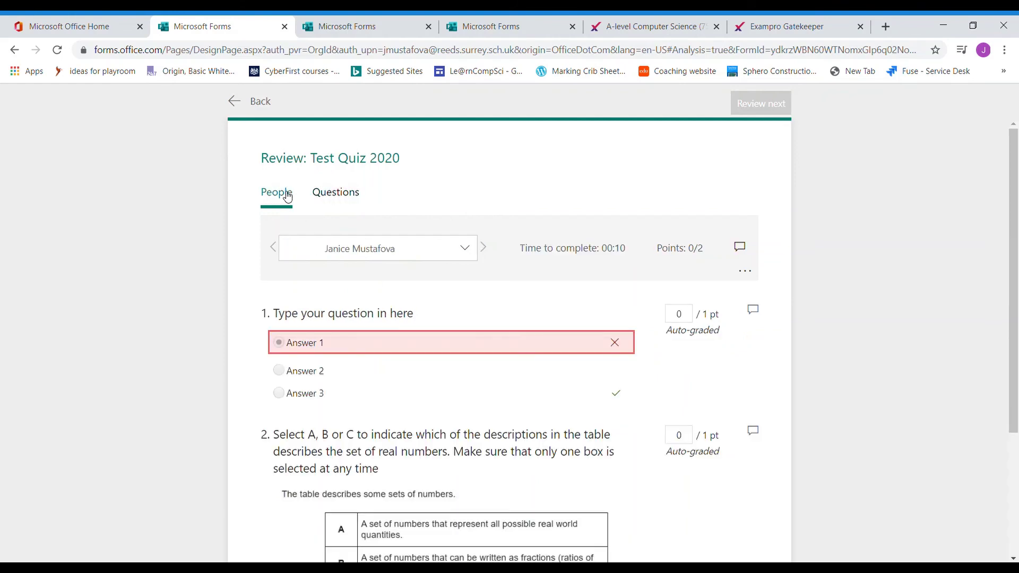
left_click(253, 100)
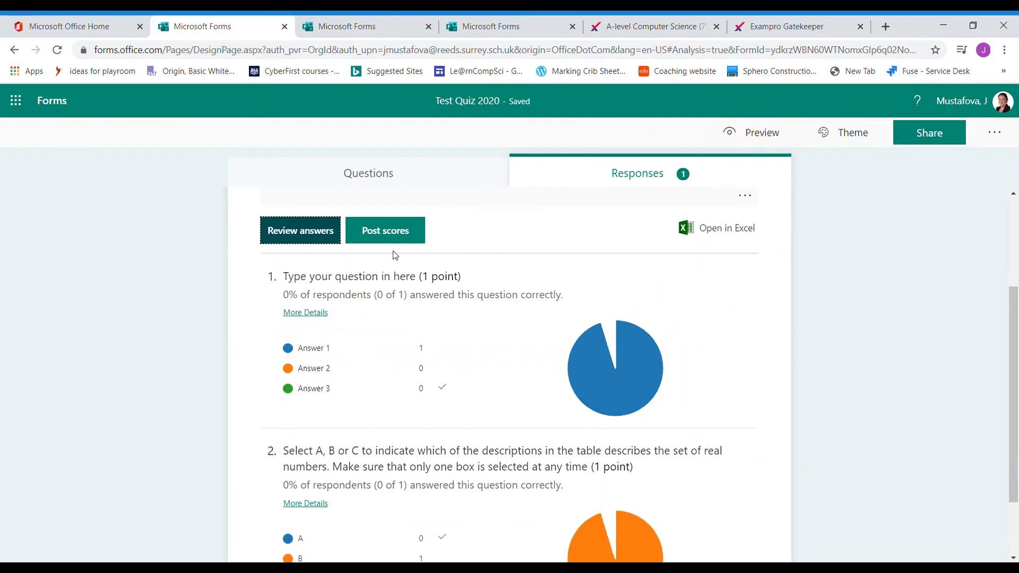
- Examine the score posting list for Test Quiz 2020 and return to the responses without posting any scores
mouse_move(655, 345)
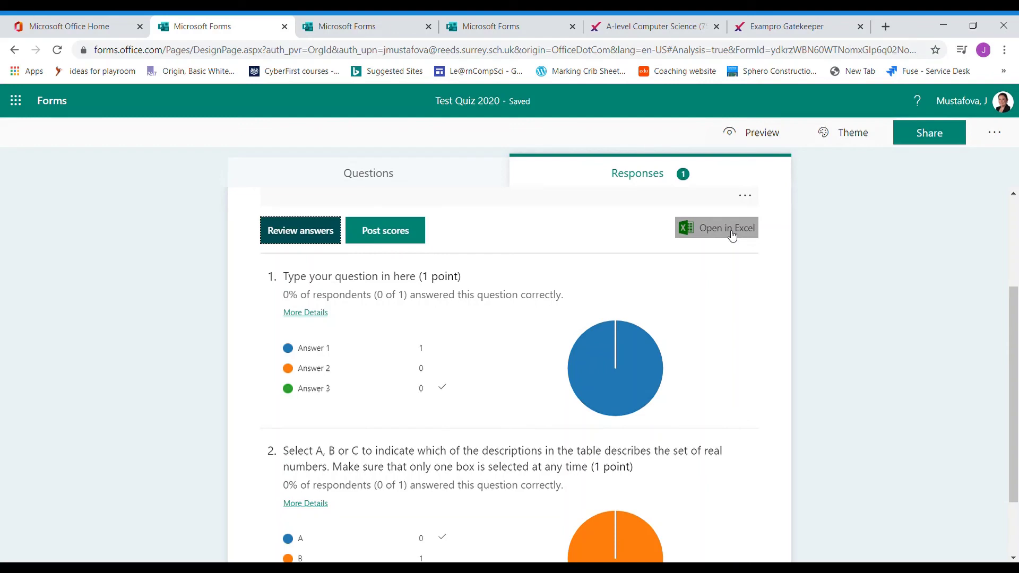
left_click(381, 237)
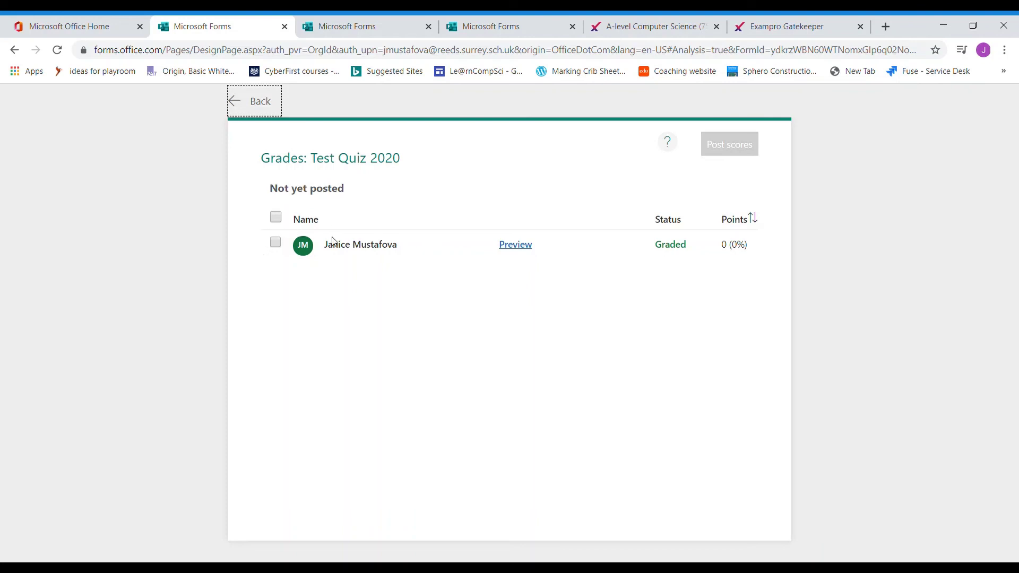
left_click(268, 106)
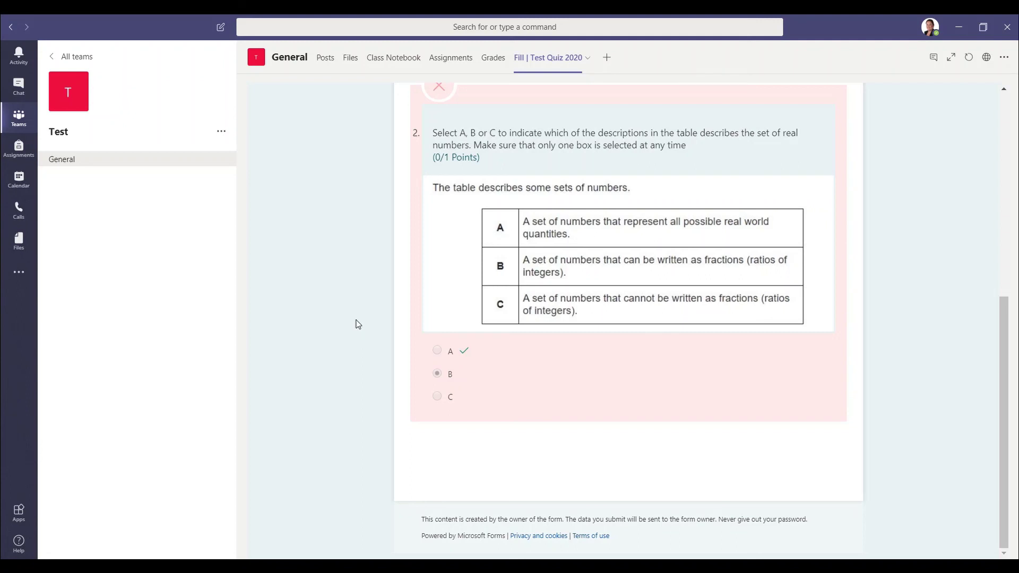
- In Microsoft Teams, examine the marked answers to both Test Quiz 2020 questions and check the options for the quiz tab
scroll(358, 324, "up", 4)
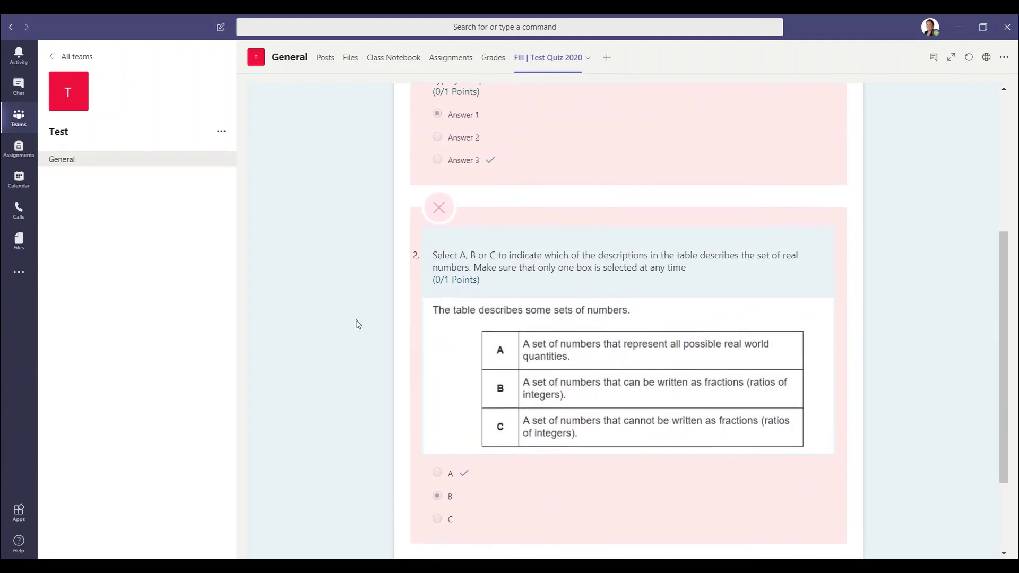
scroll(358, 324, "up", 3)
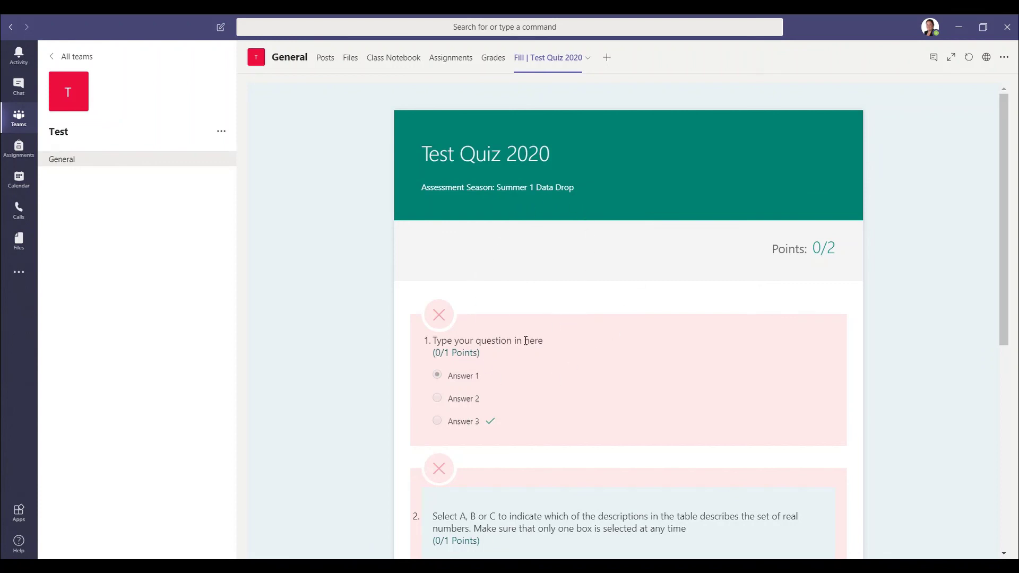
scroll(521, 330, "down", 4)
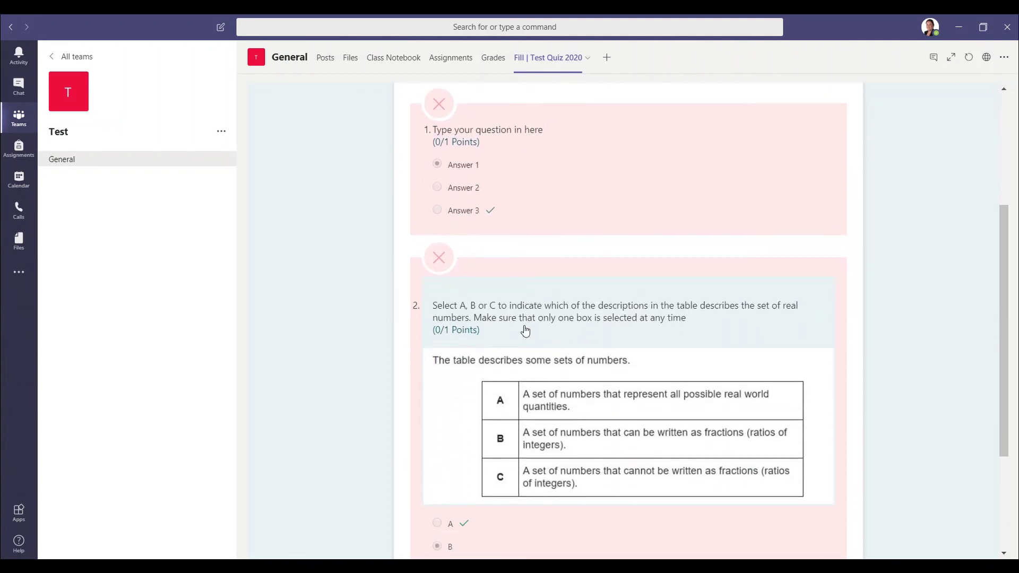
scroll(523, 330, "down", 3)
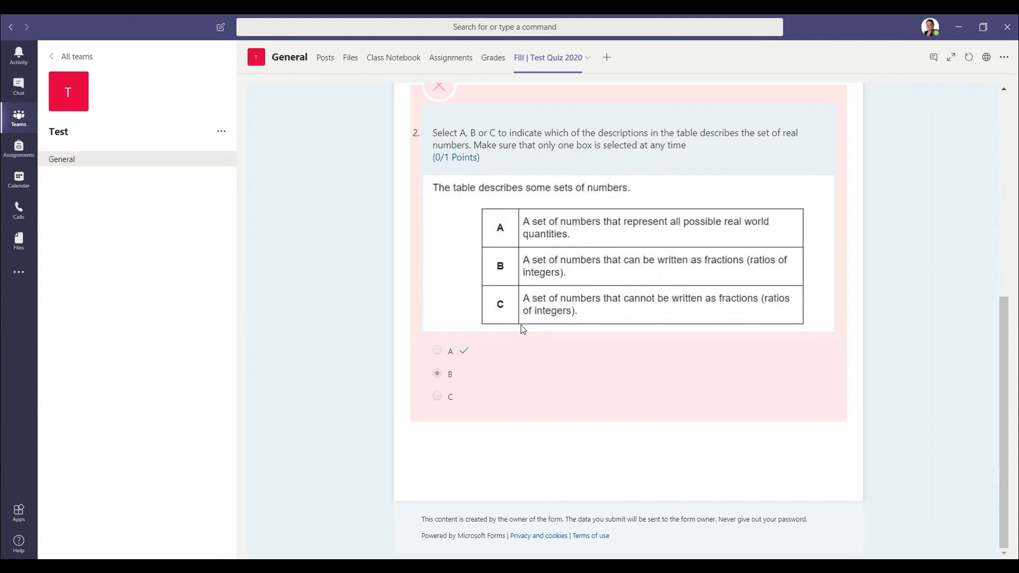
scroll(521, 325, "up", 4)
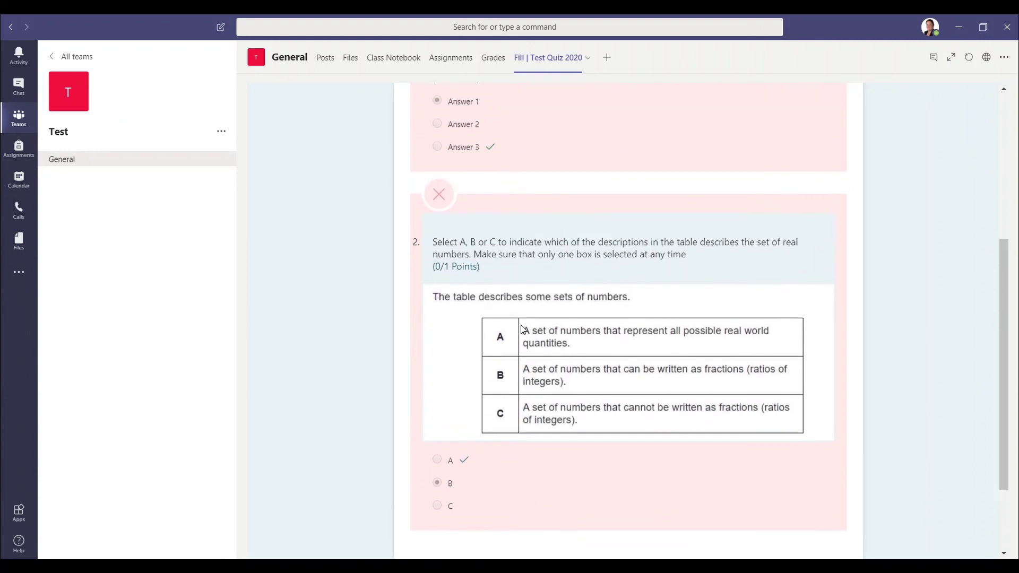
scroll(521, 325, "up", 2)
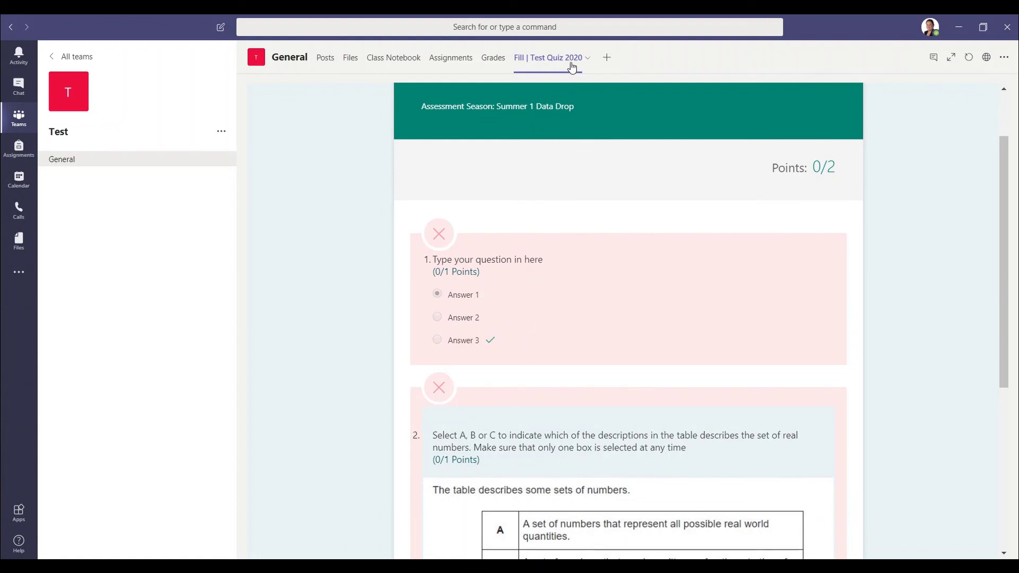
left_click(589, 60)
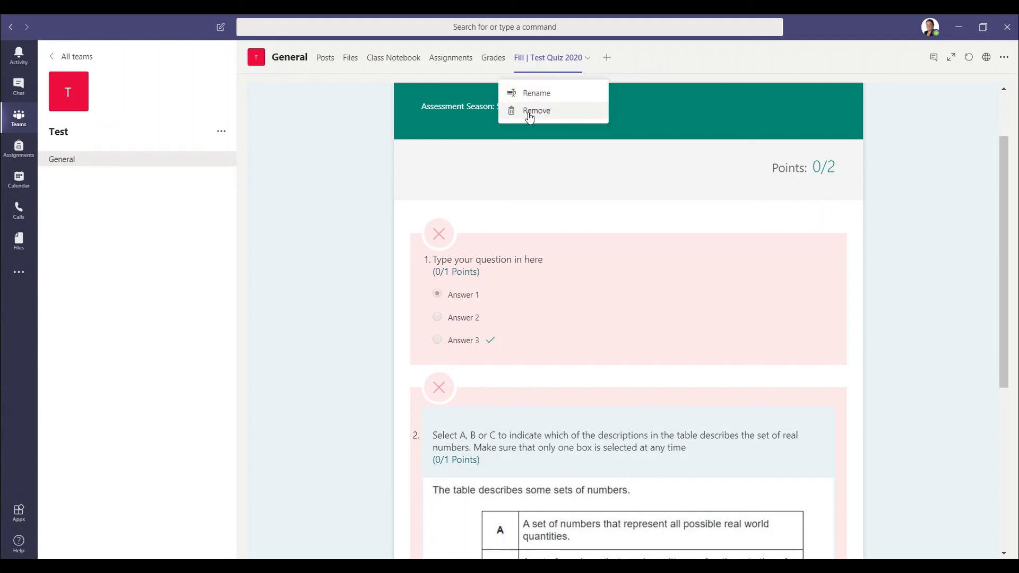
left_click(590, 61)
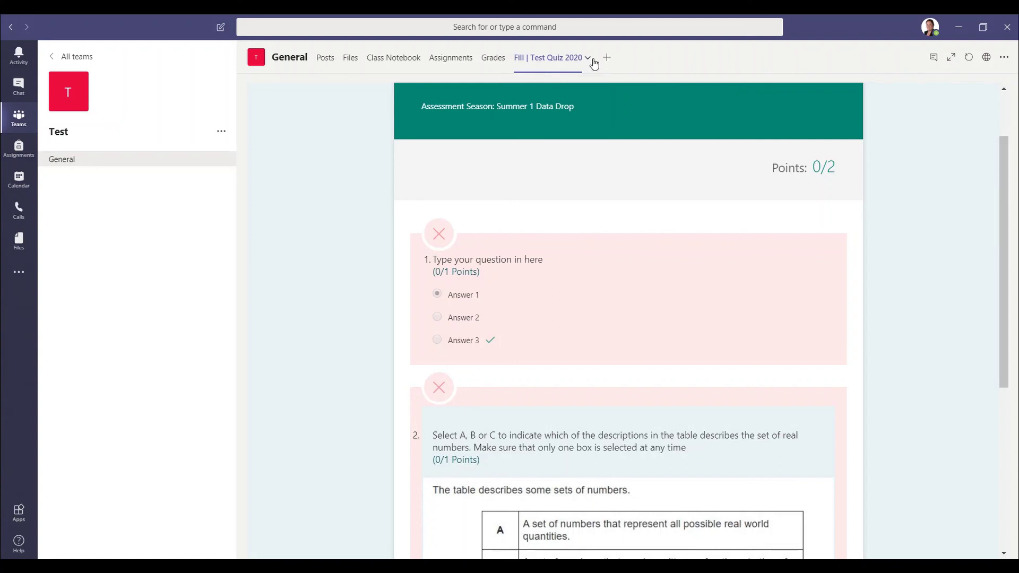